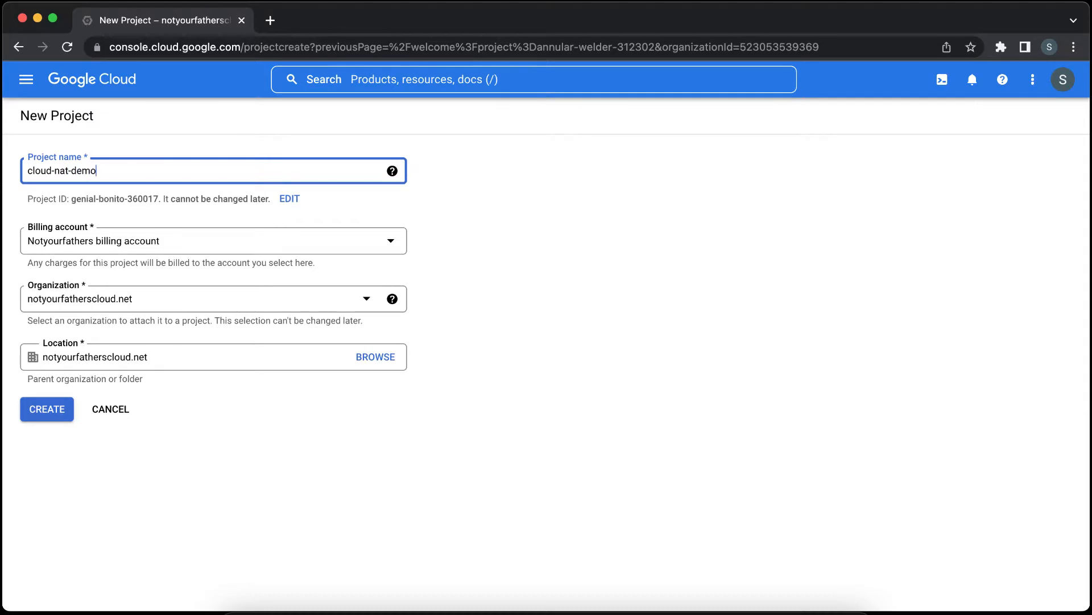
- Create the cloud-nat-demo project and switch the console to it
click(48, 410)
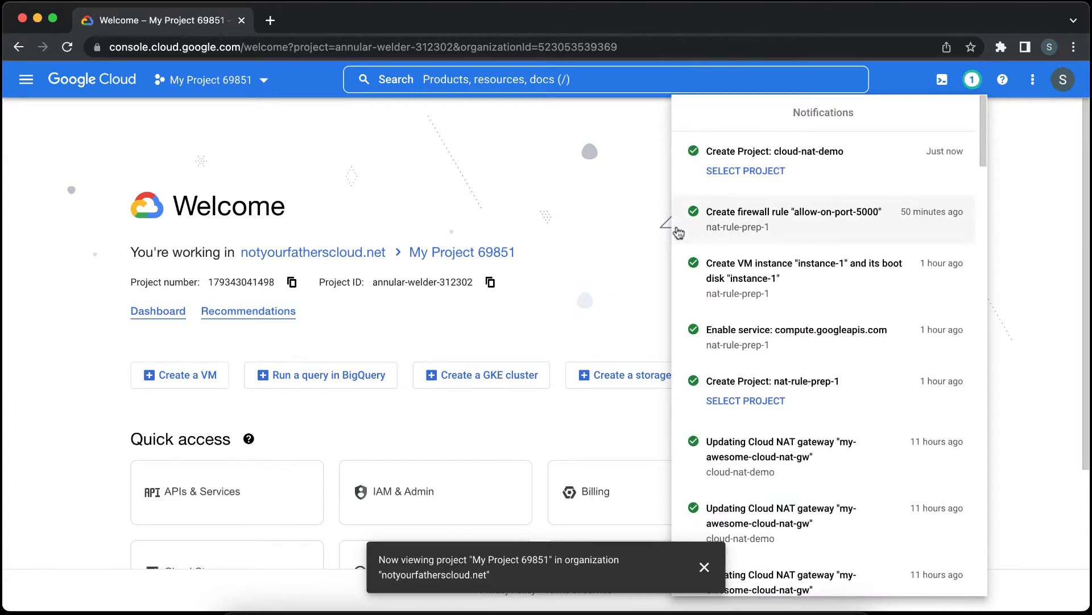
click(725, 171)
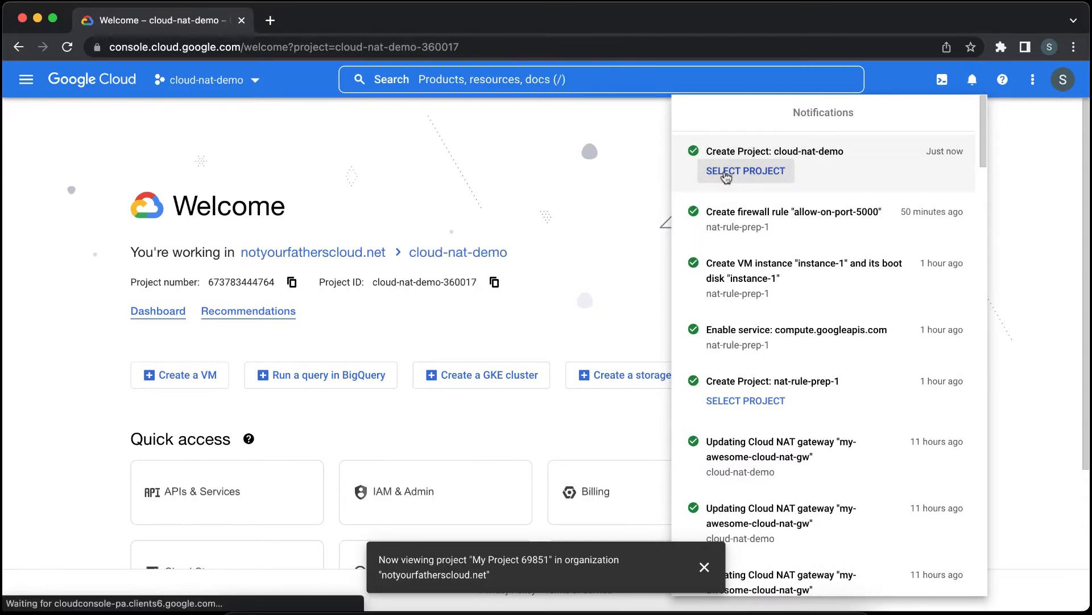
click(704, 567)
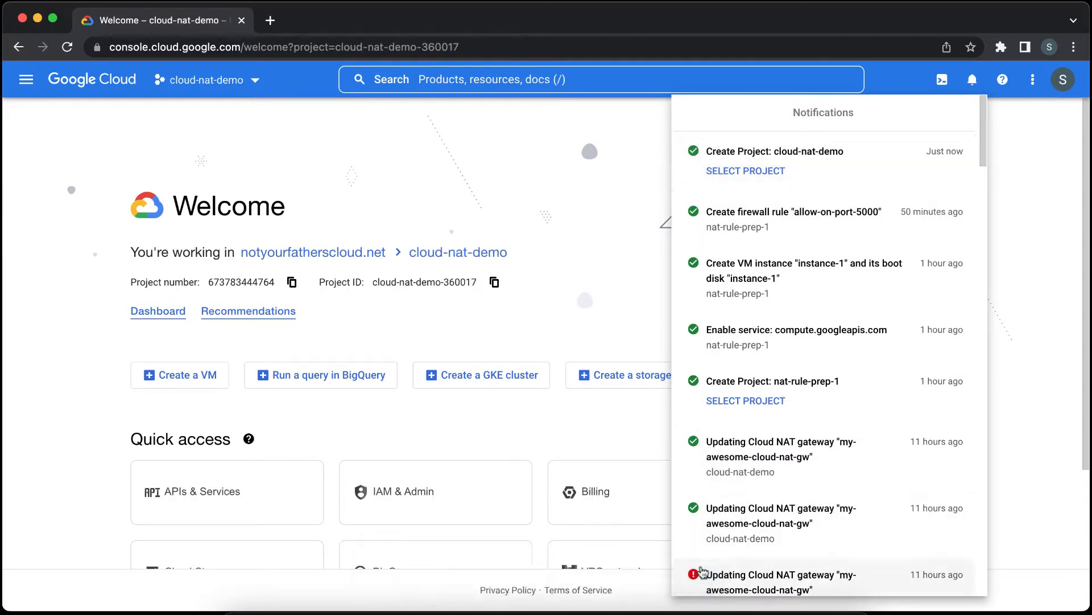
click(604, 285)
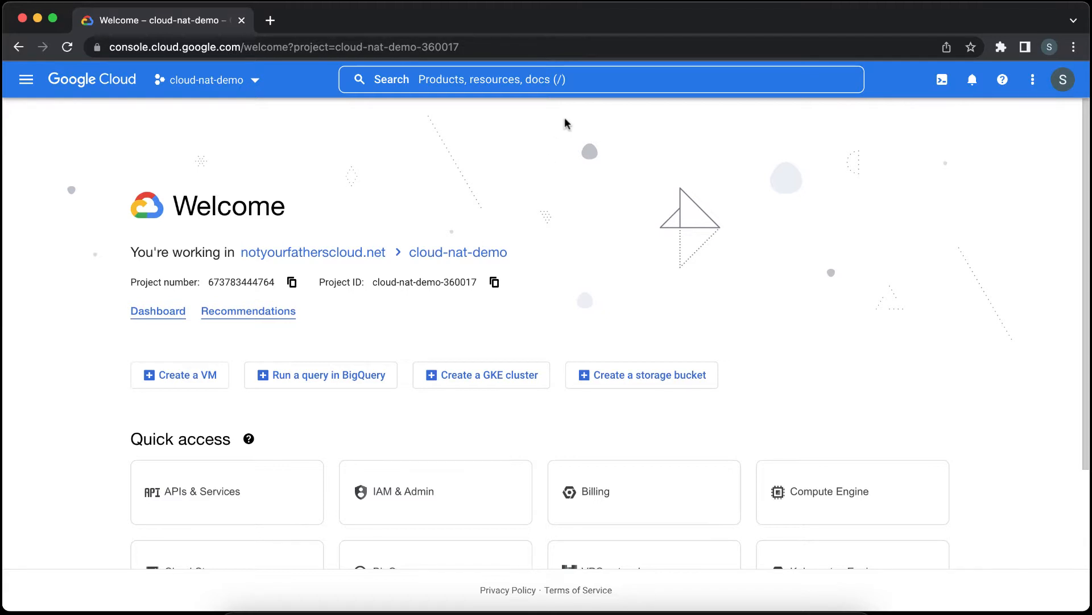
- Enable the Compute Engine API for the cloud-nat-demo project
click(560, 79)
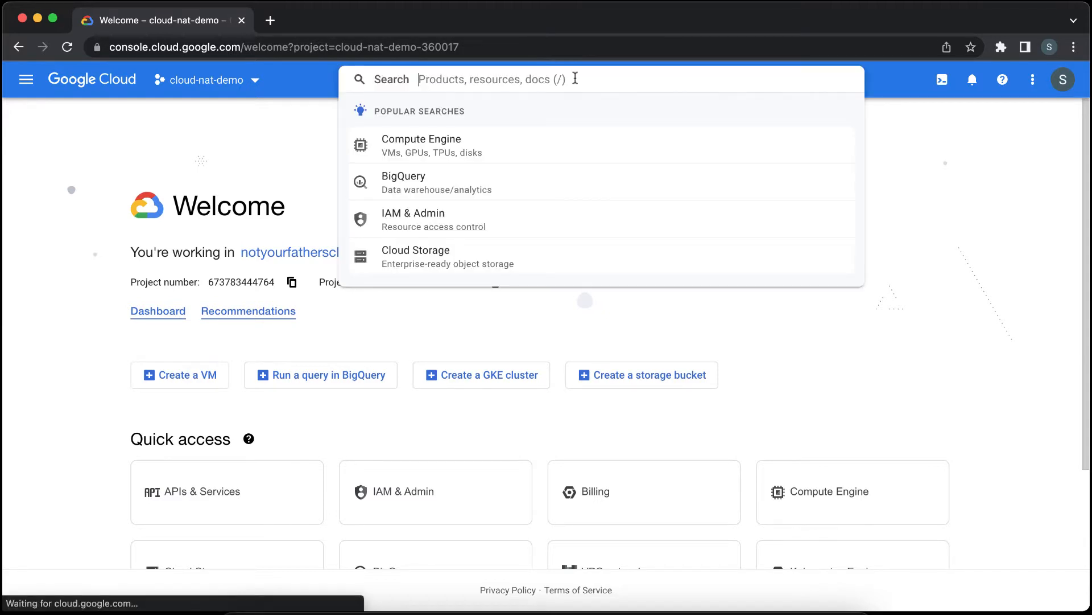
click(519, 151)
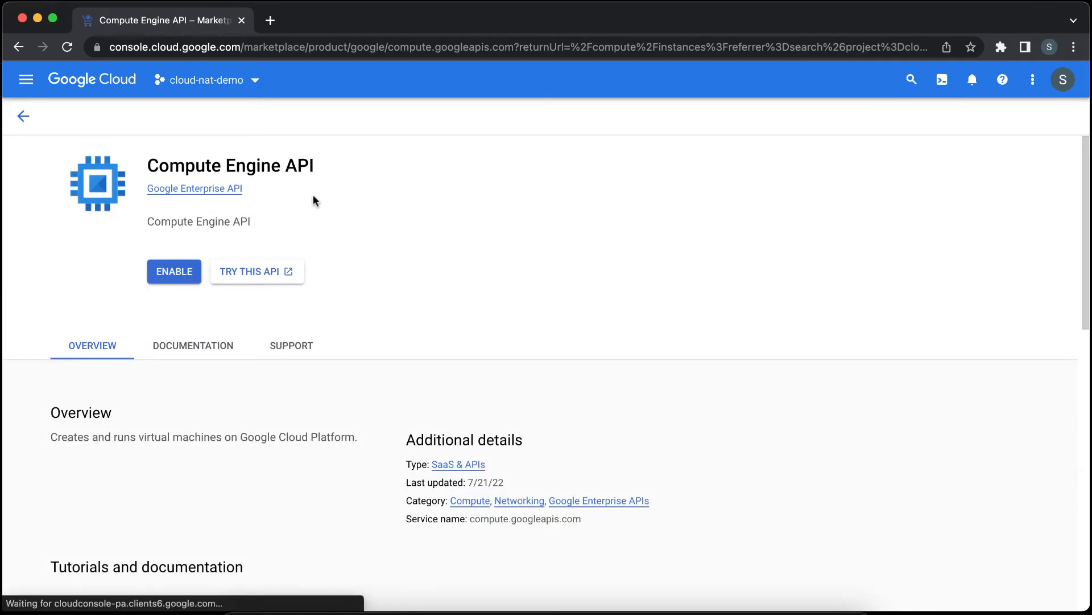
click(179, 272)
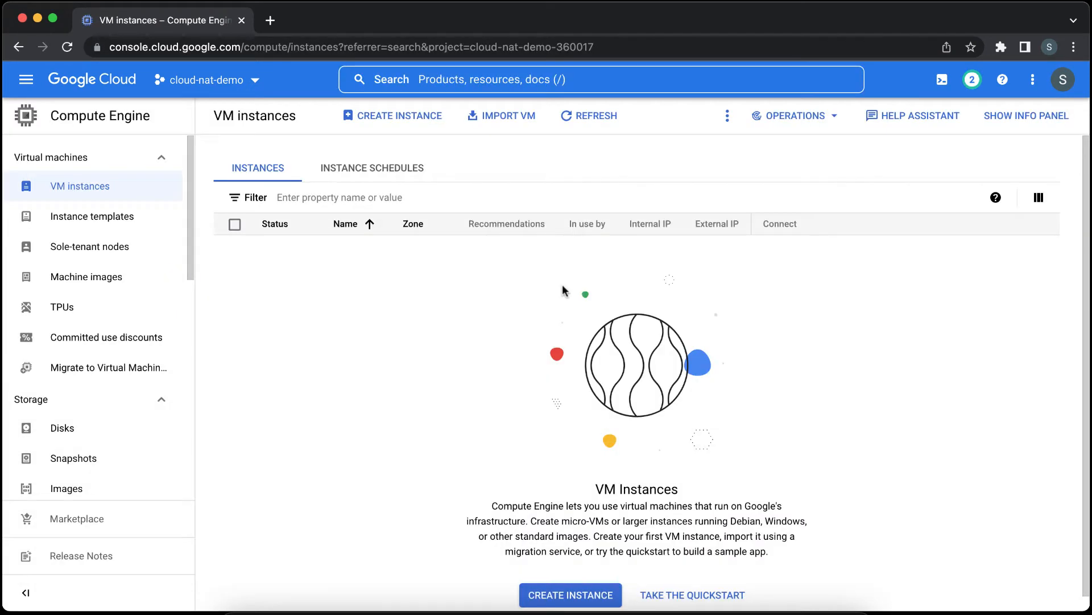
- Start a new VM instance named instance-1 and set its machine type to e2-micro (2 vCPU, 1 GB memory)
click(426, 119)
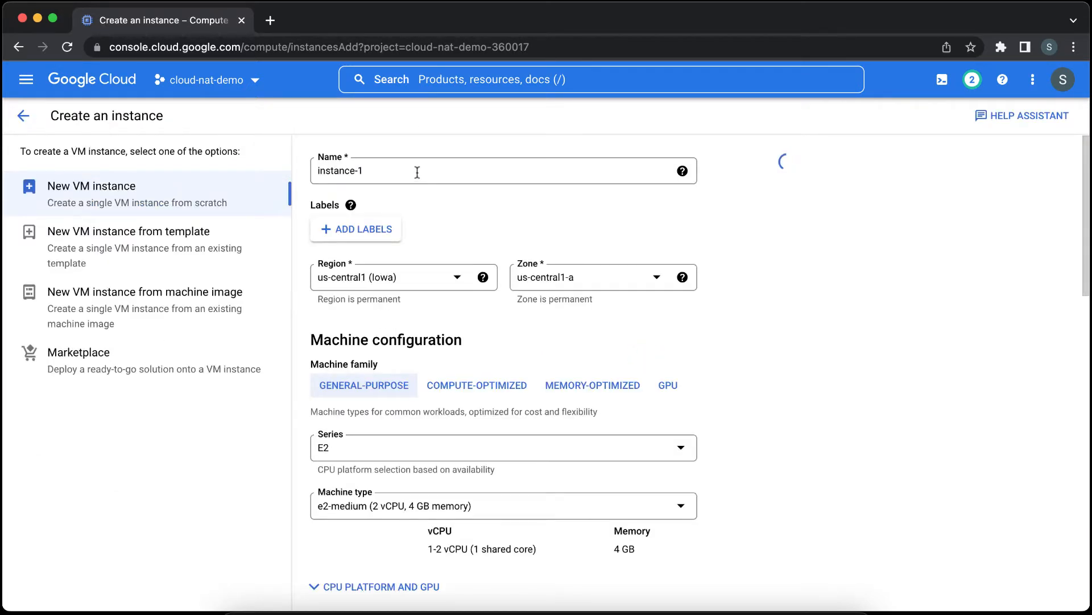
click(418, 172)
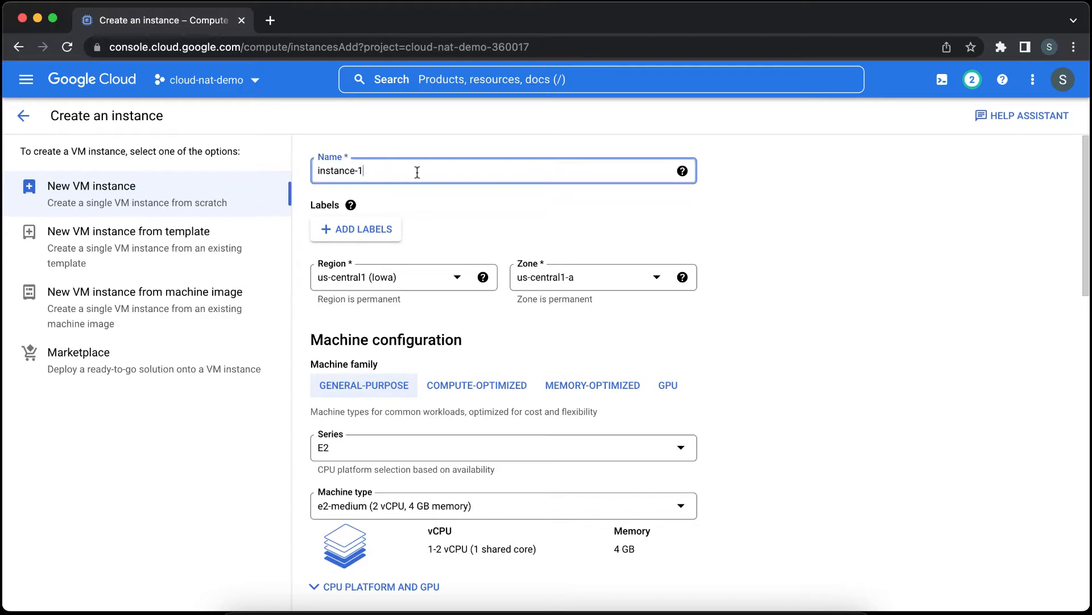
click(484, 277)
click(722, 344)
scroll(711, 342, down, 3)
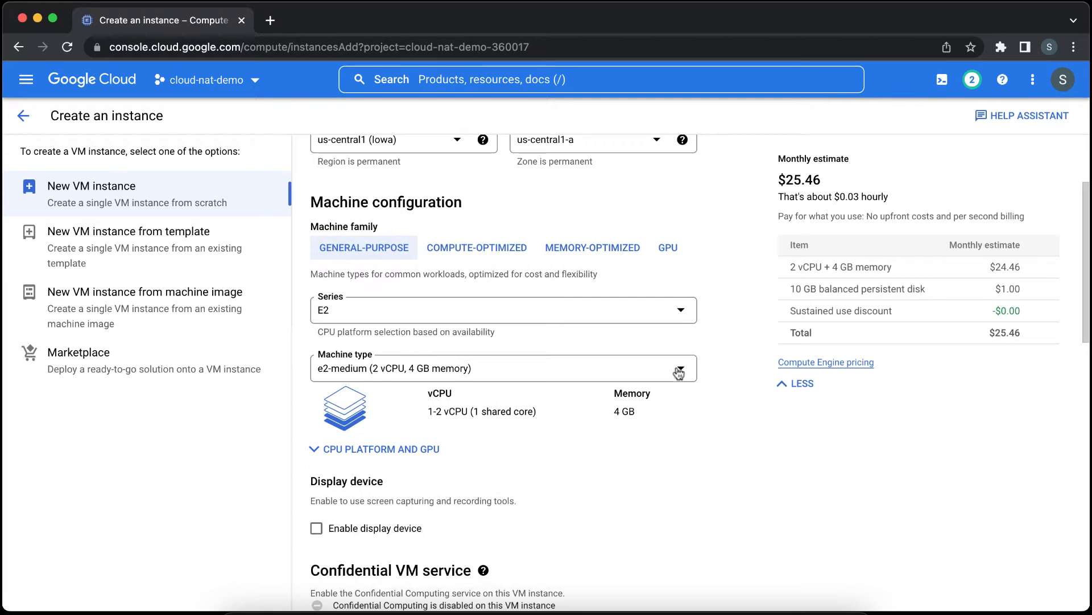
click(683, 370)
click(588, 450)
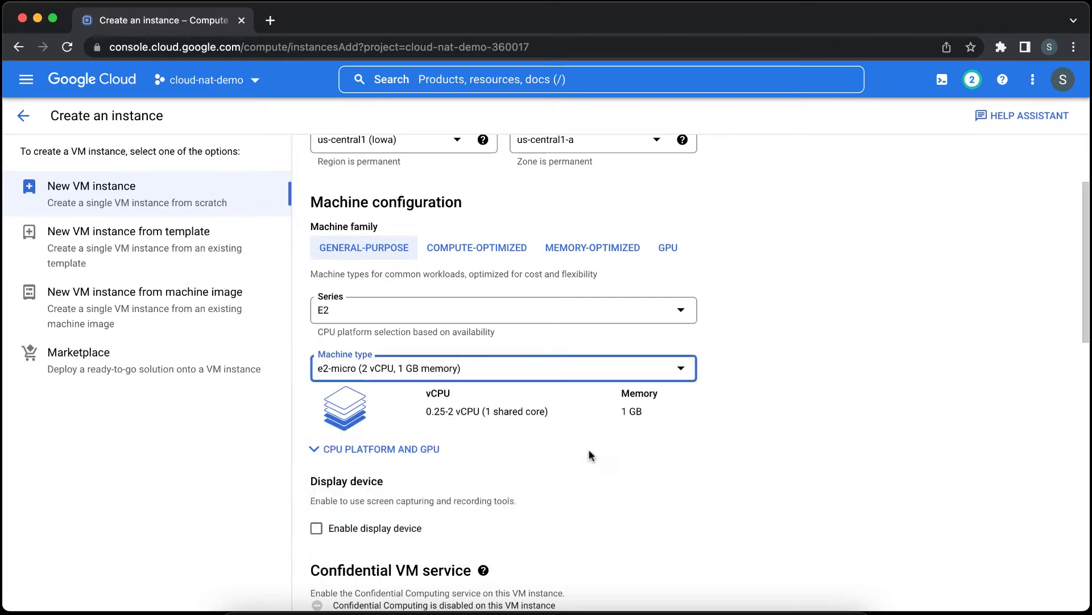
- Set the external IPv4 address of the instance's default network interface to None and create the instance
scroll(704, 431, down, 10)
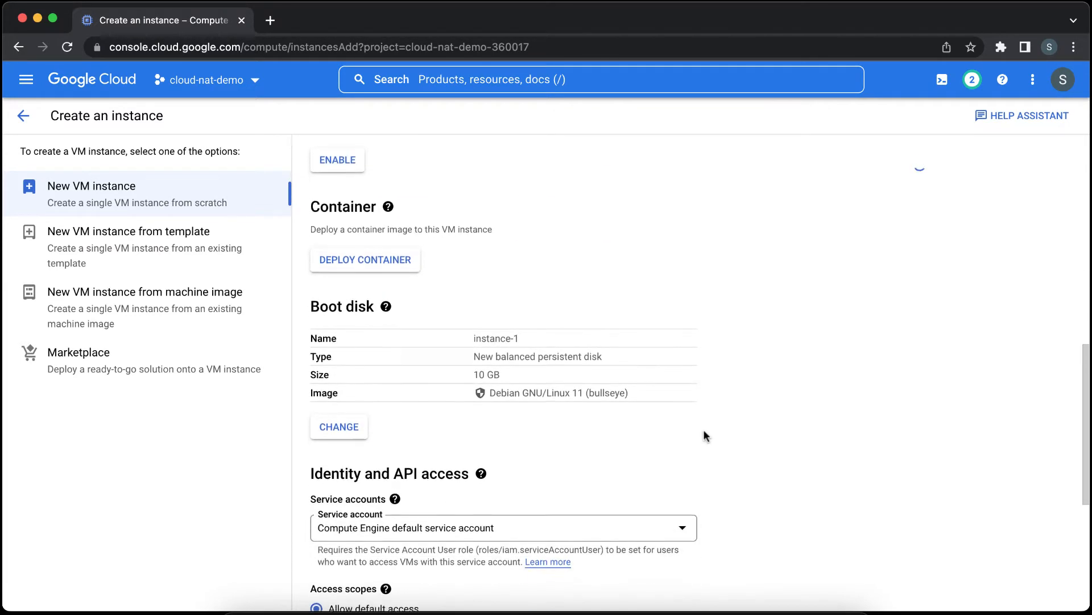
scroll(705, 433, down, 4)
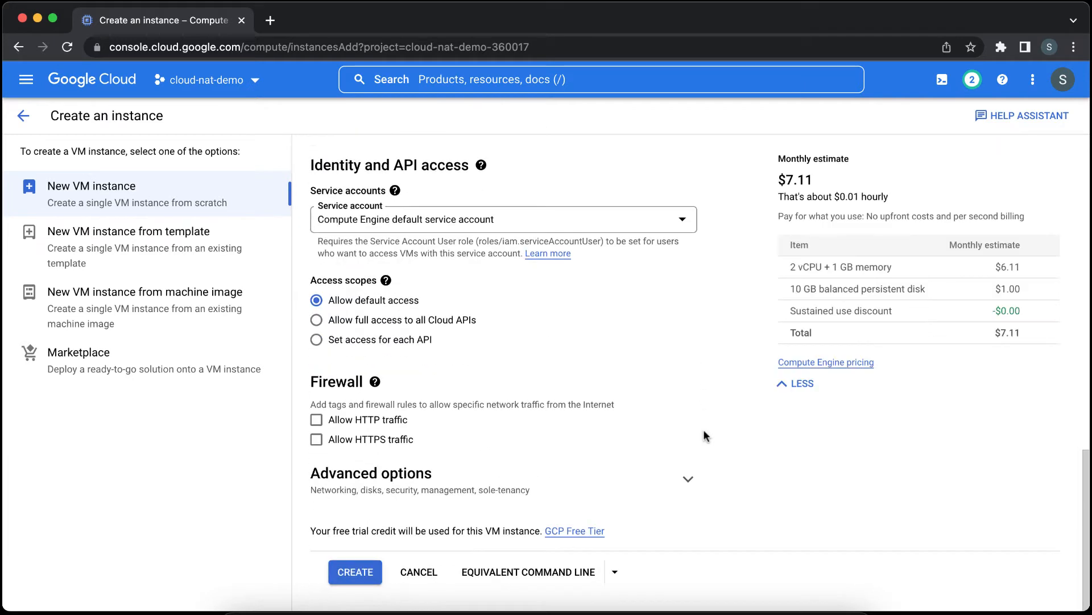
click(534, 480)
scroll(532, 477, down, 1)
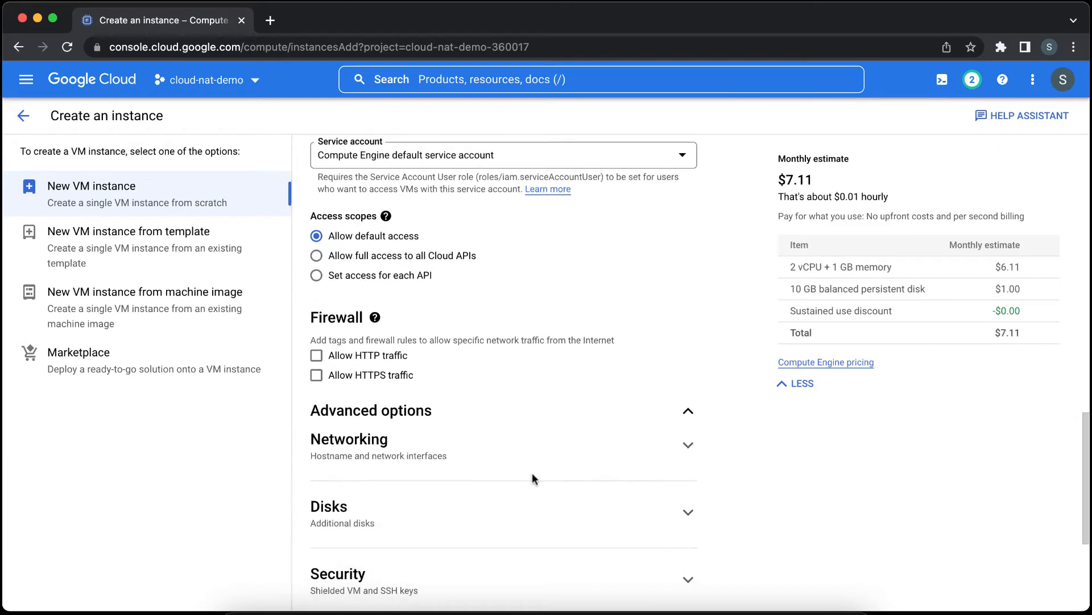
click(530, 454)
scroll(532, 453, down, 8)
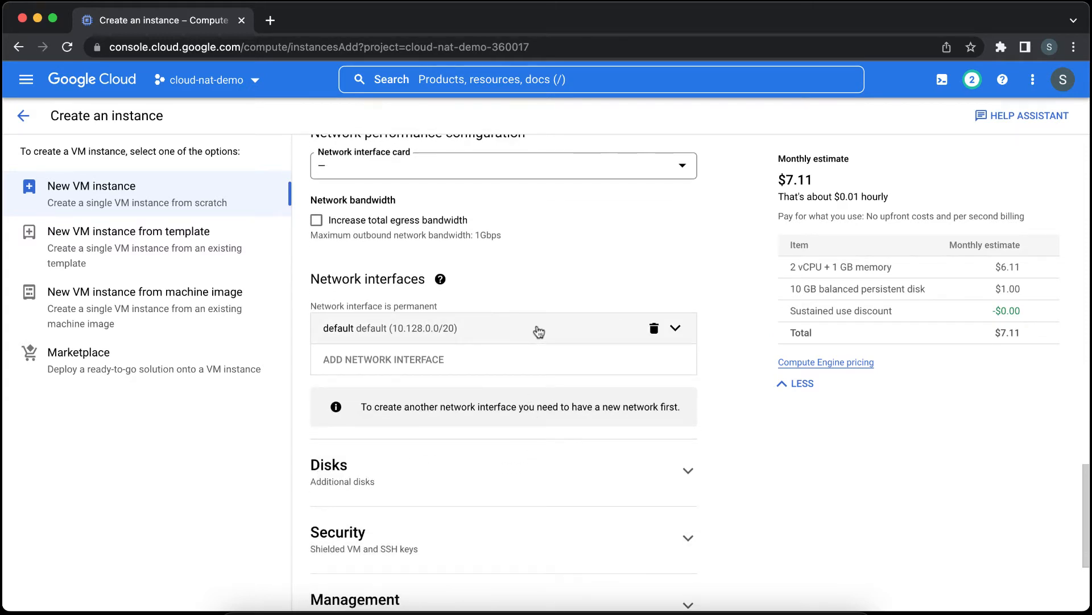
click(539, 331)
scroll(522, 438, down, 6)
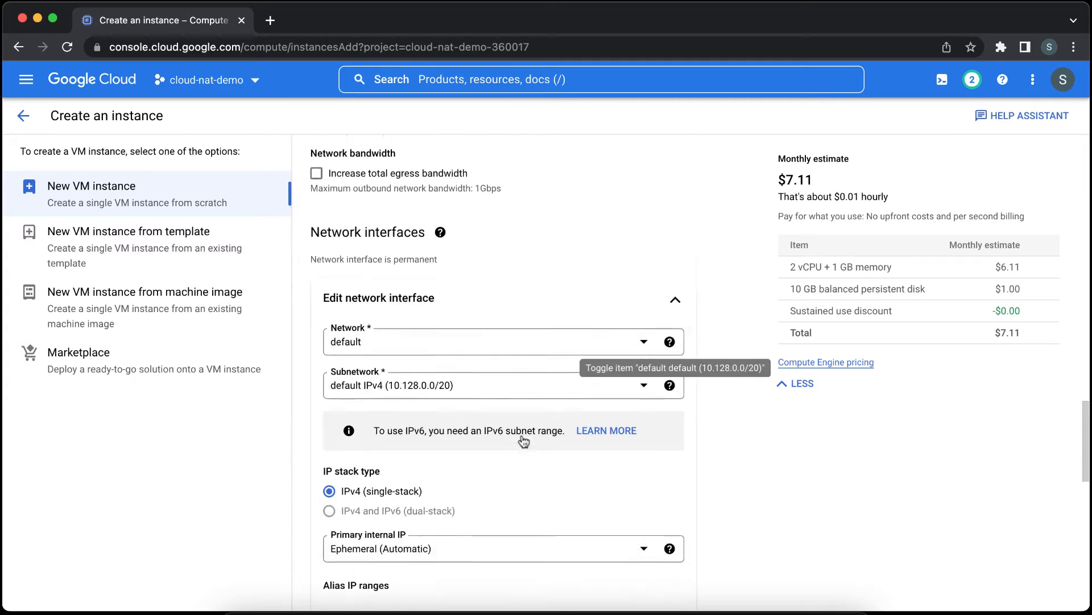
scroll(524, 441, down, 1)
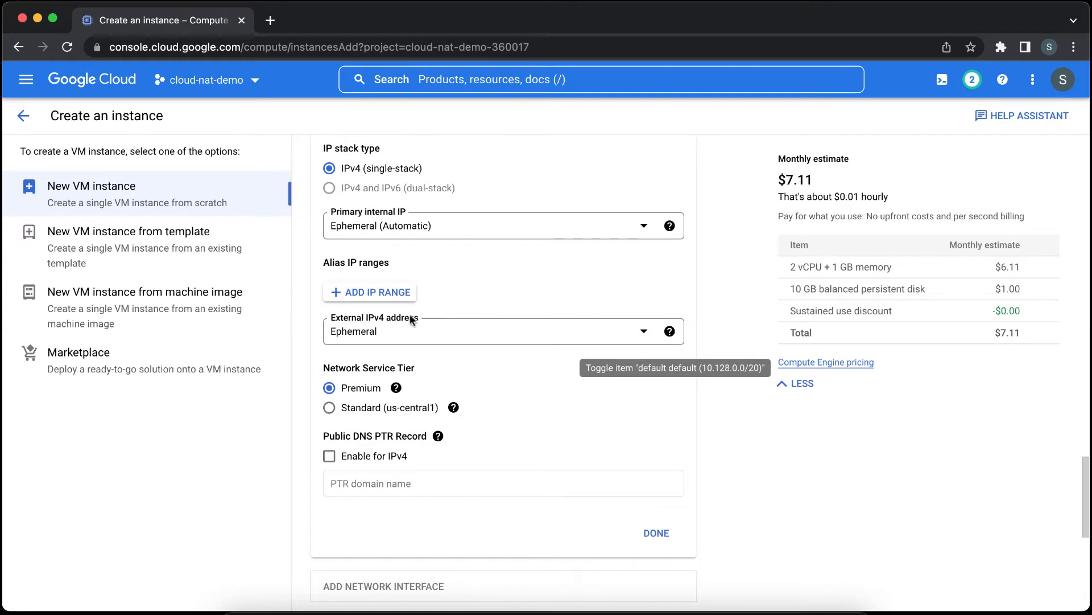
click(455, 333)
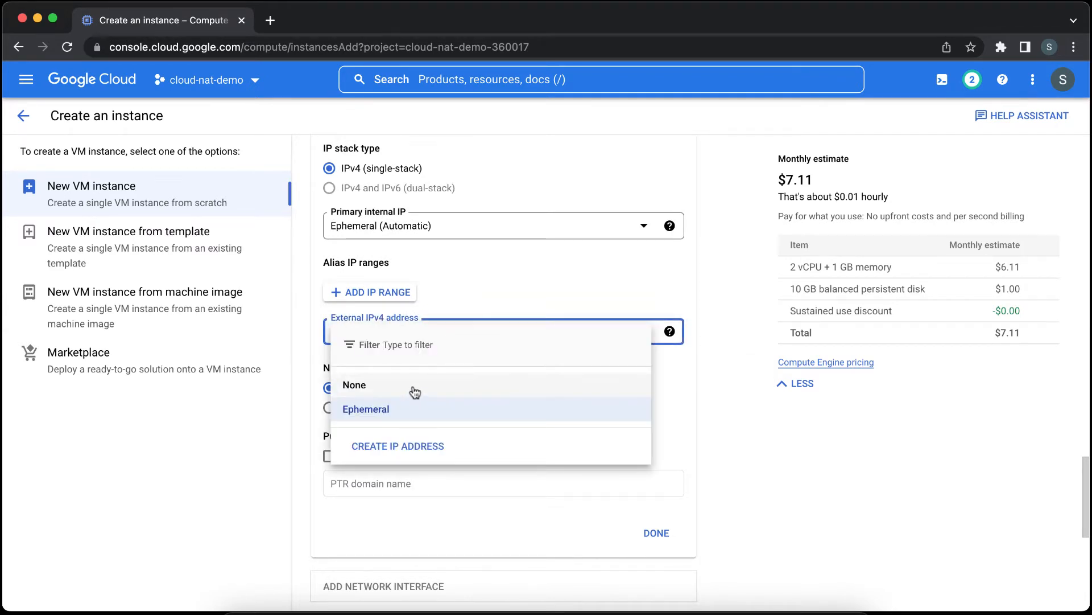
click(414, 387)
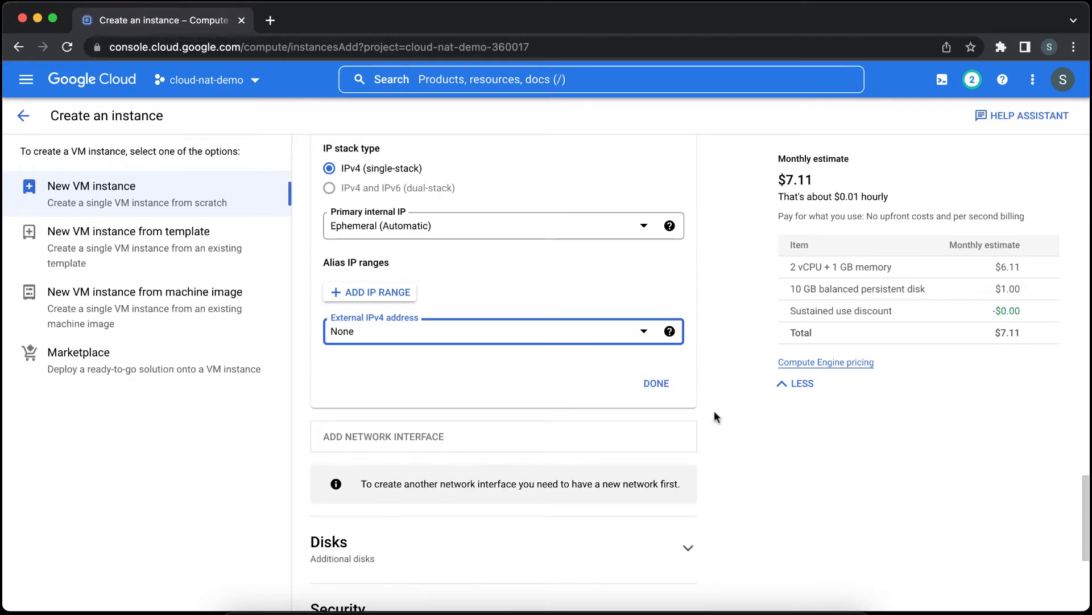
scroll(715, 411, down, 5)
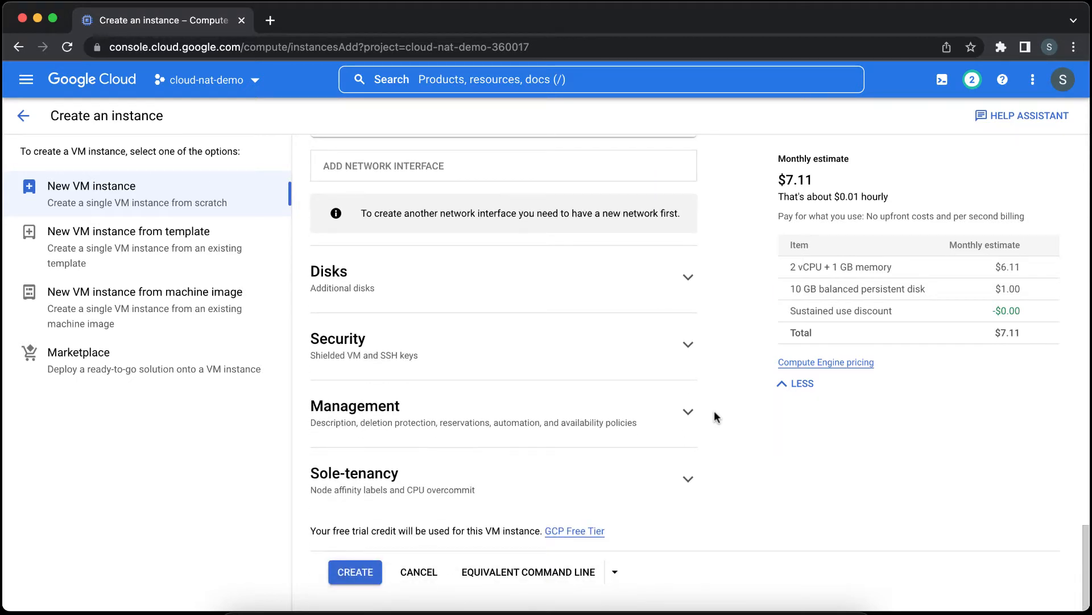
click(351, 576)
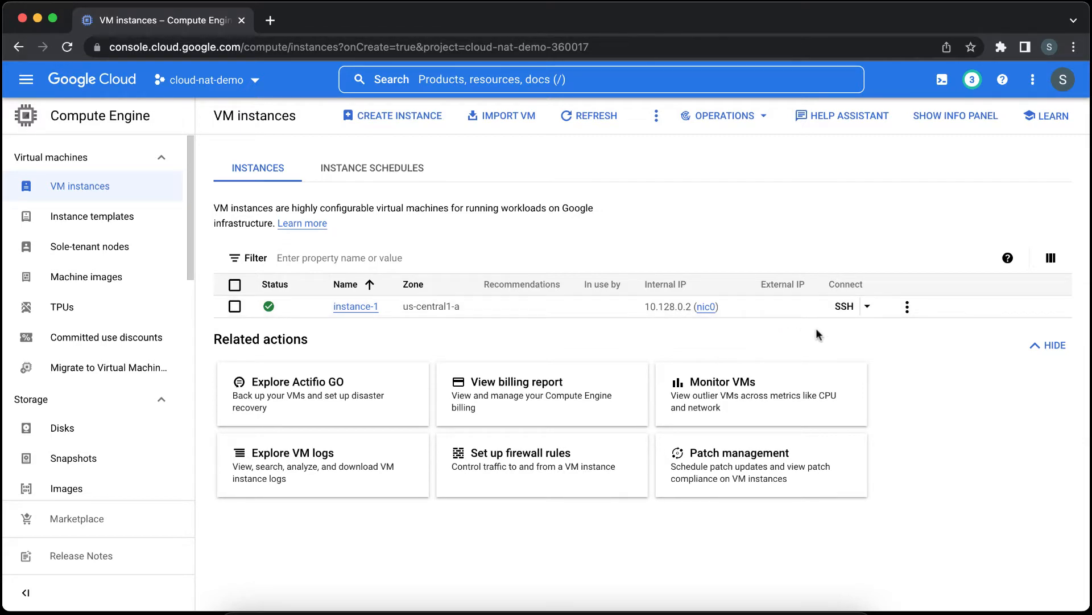
- Connect to instance-1 over SSH, test outbound internet access with "sudo apt-get update -y", and interrupt the command
click(848, 307)
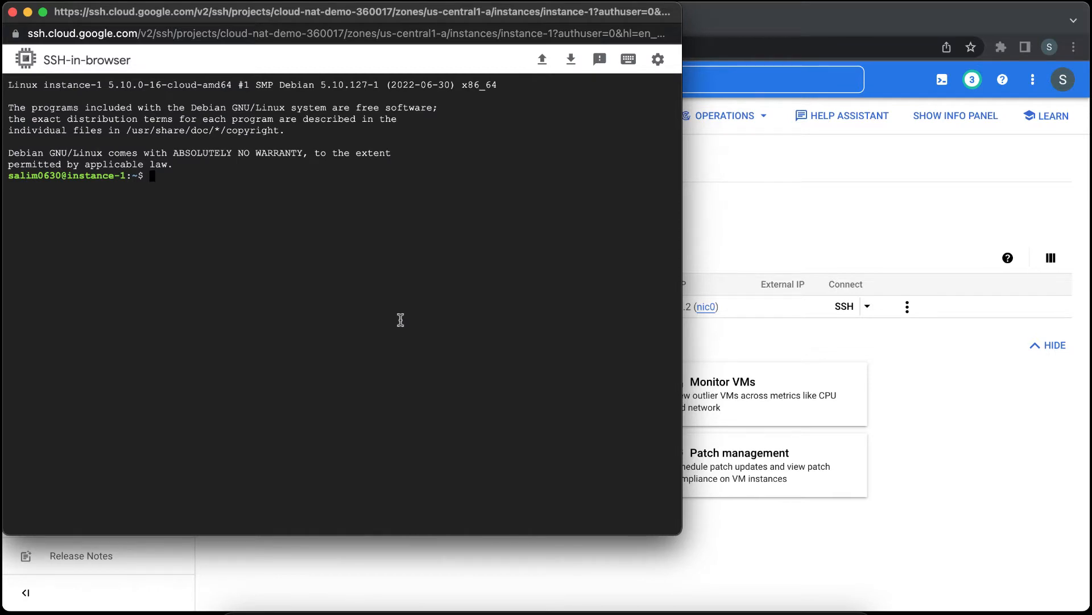
text(sudo apt-get ap)
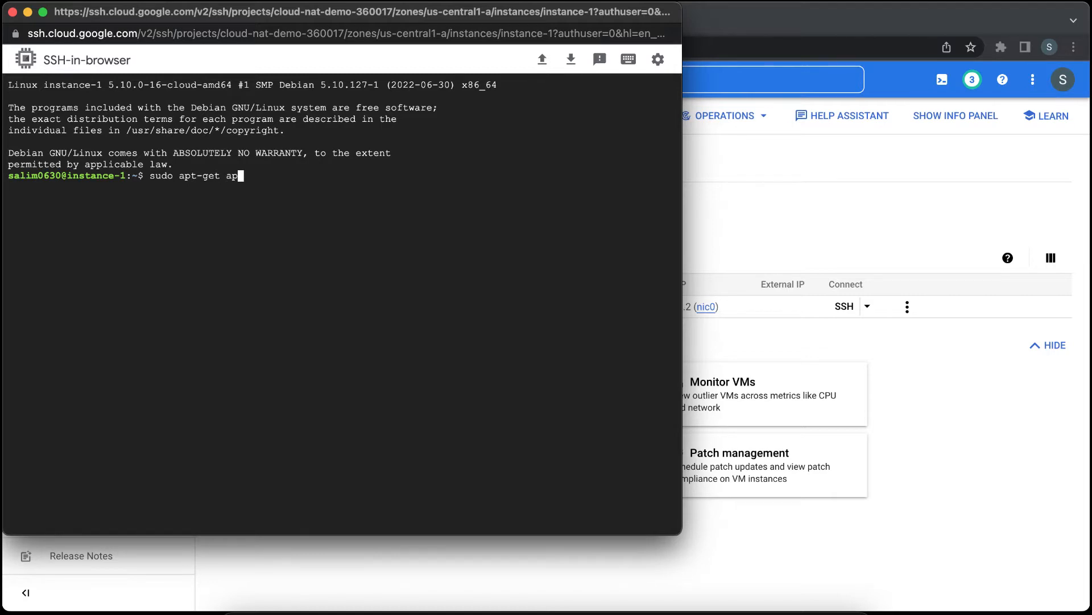
key(BackSpace)
key(BackSpace)
text(updr)
key(BackSpace)
text(ate -y)
key(Return)
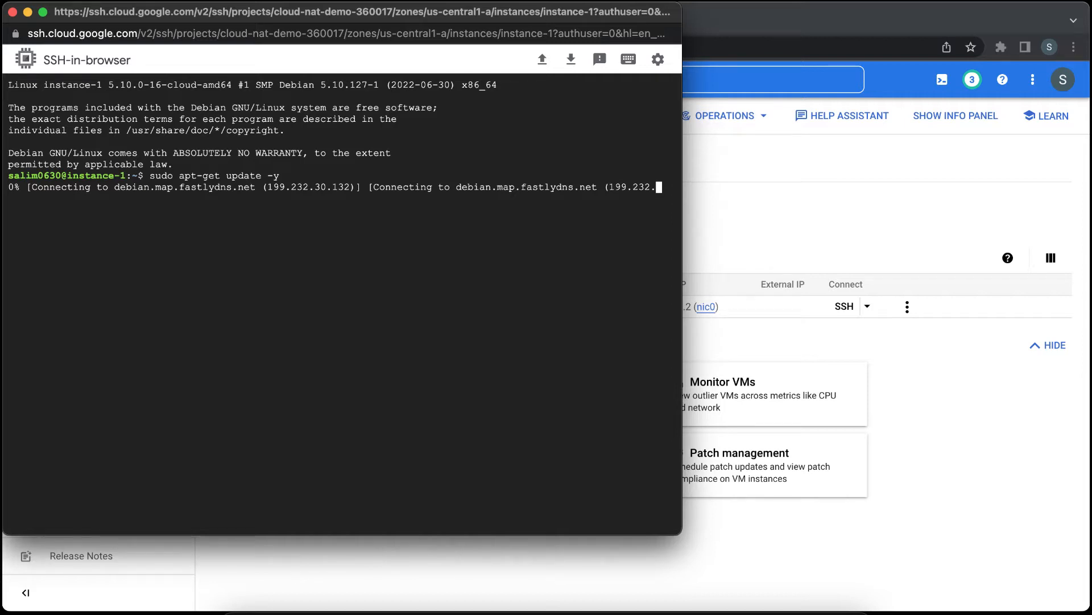
key(ctrl+c)
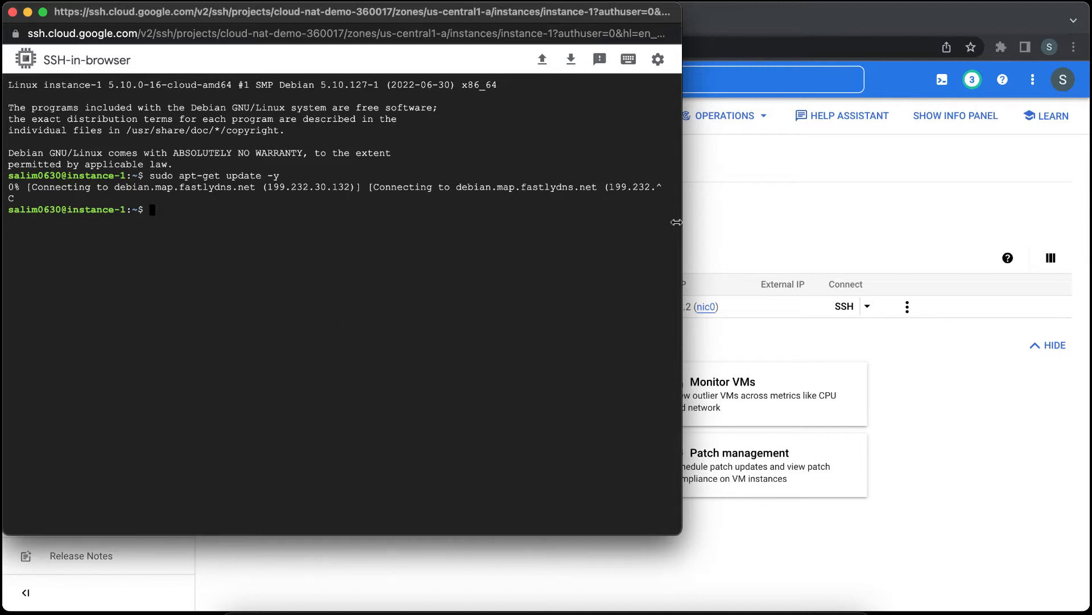
click(718, 228)
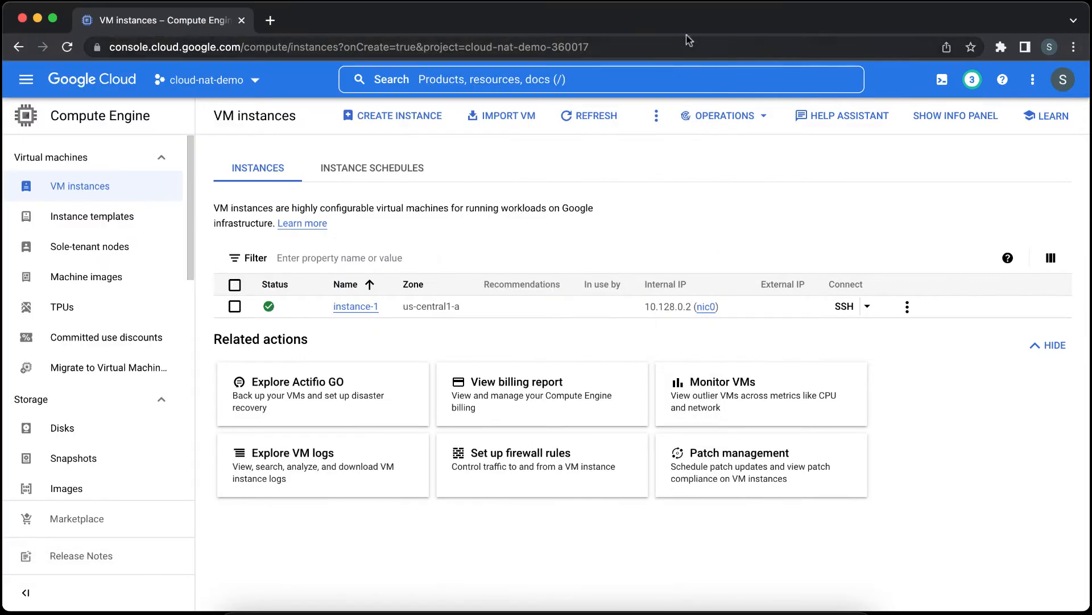
- Search for "vpc" and open the project's list of VPC network IP addresses
click(607, 80)
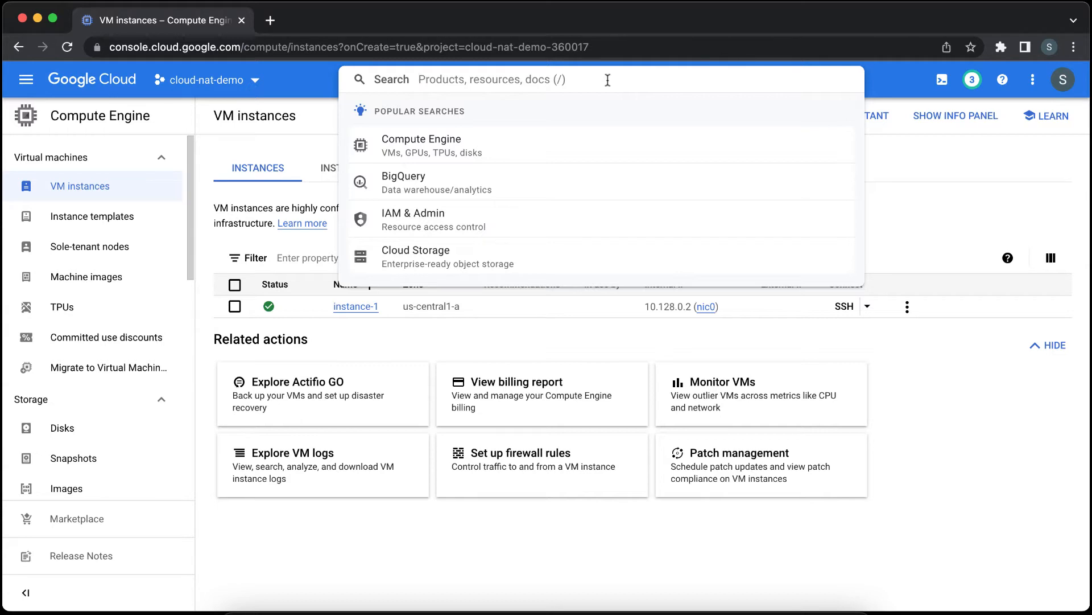
text(vpc)
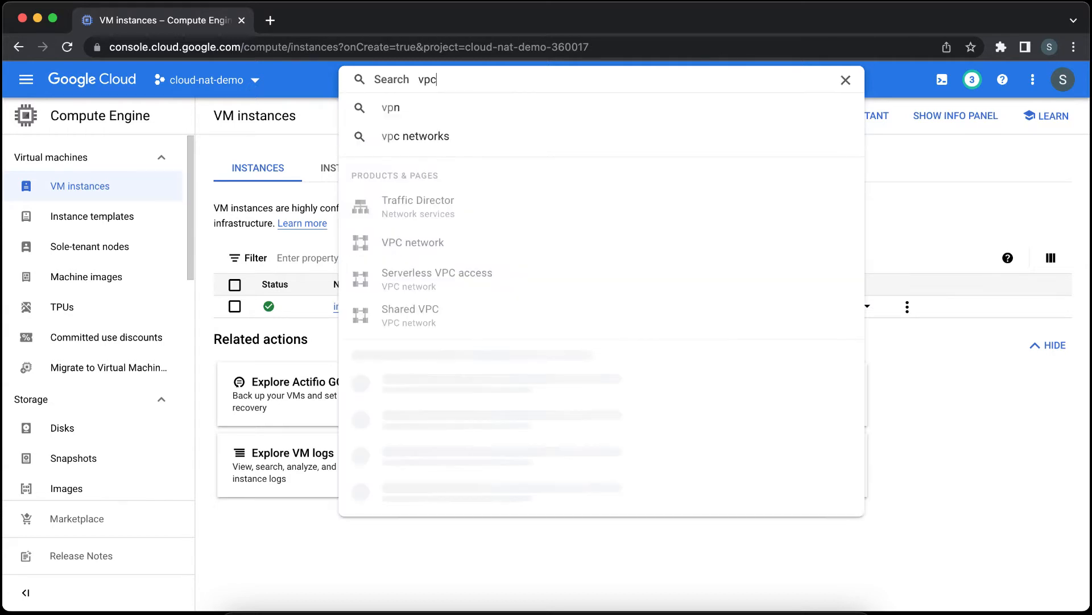
click(523, 210)
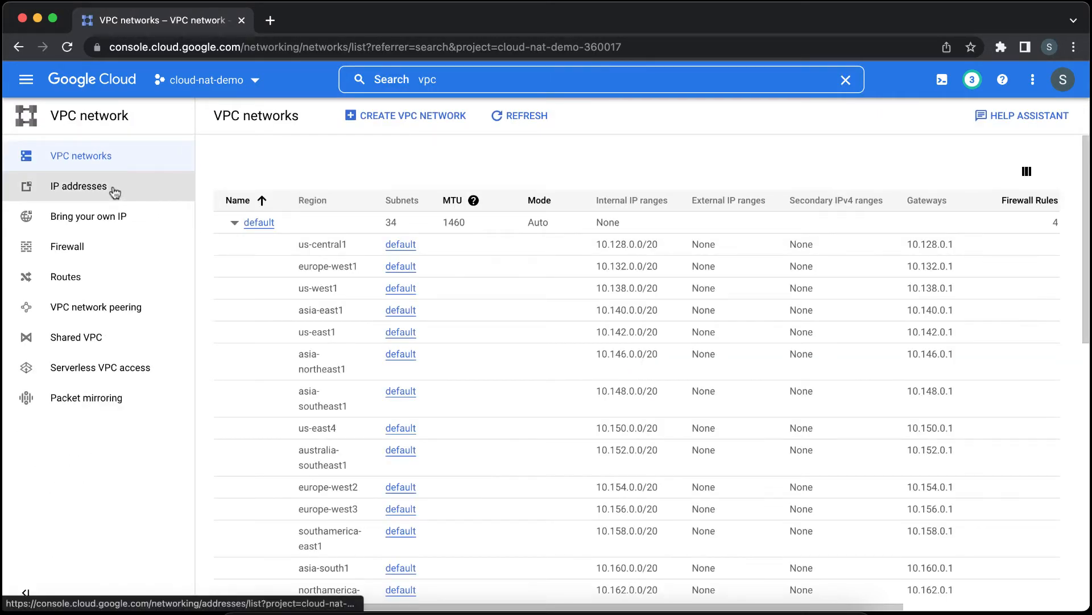
click(115, 192)
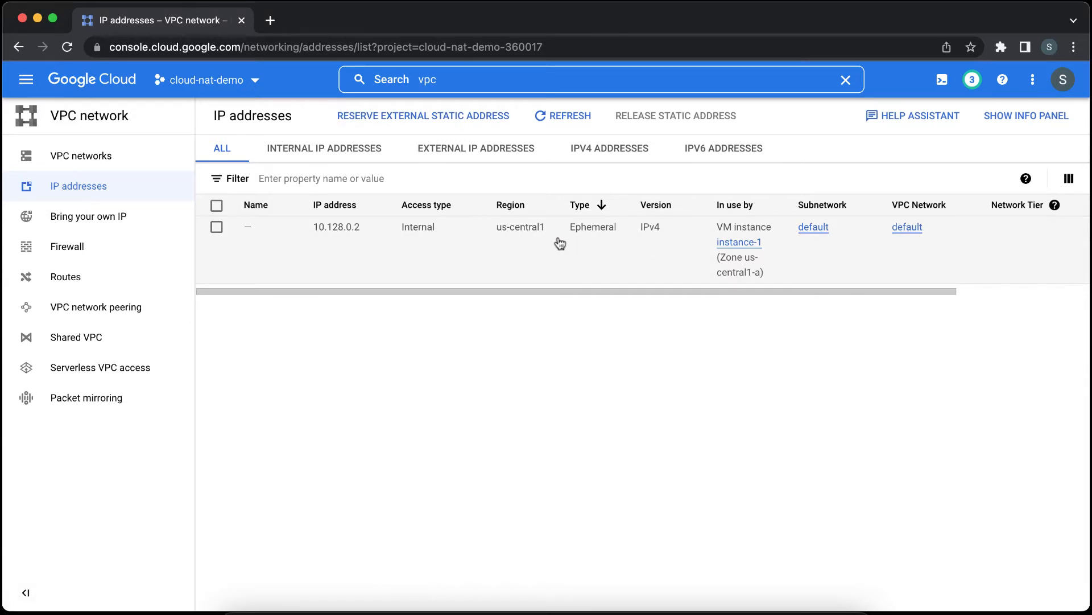
- Reserve a regional external static IPv4 address named cloud-nat-ip-generic in us-central1 (Iowa), attached to nothing
click(405, 118)
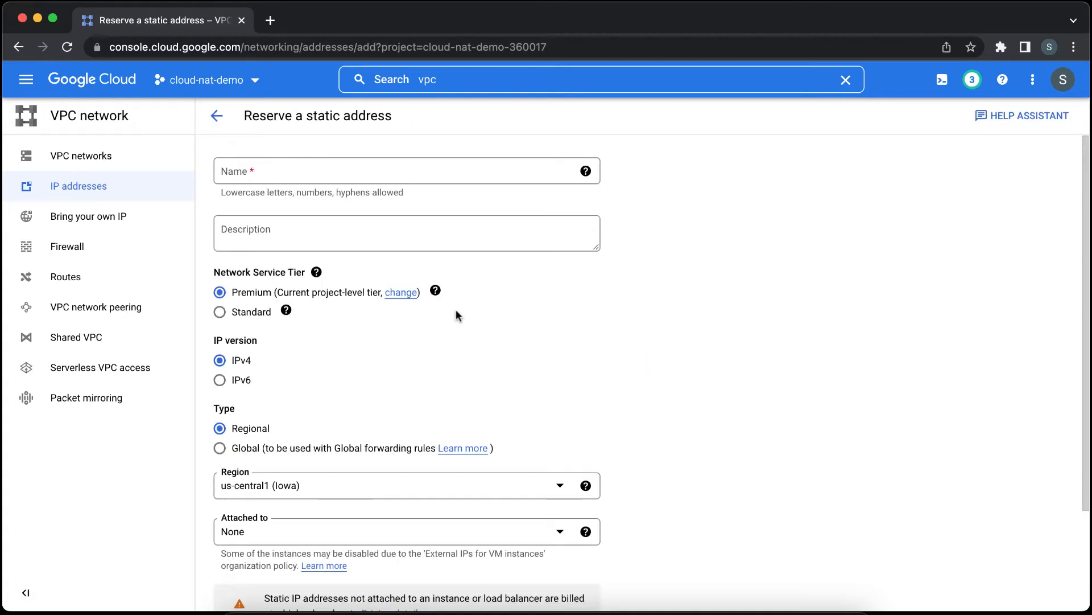
click(453, 171)
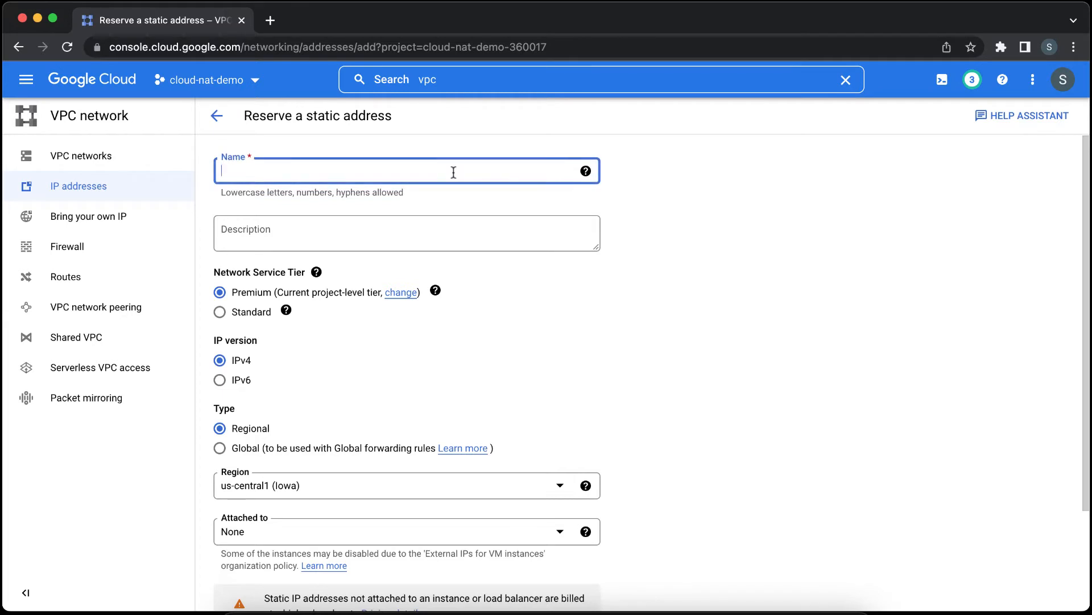
text(cloud-nat-ip-ge)
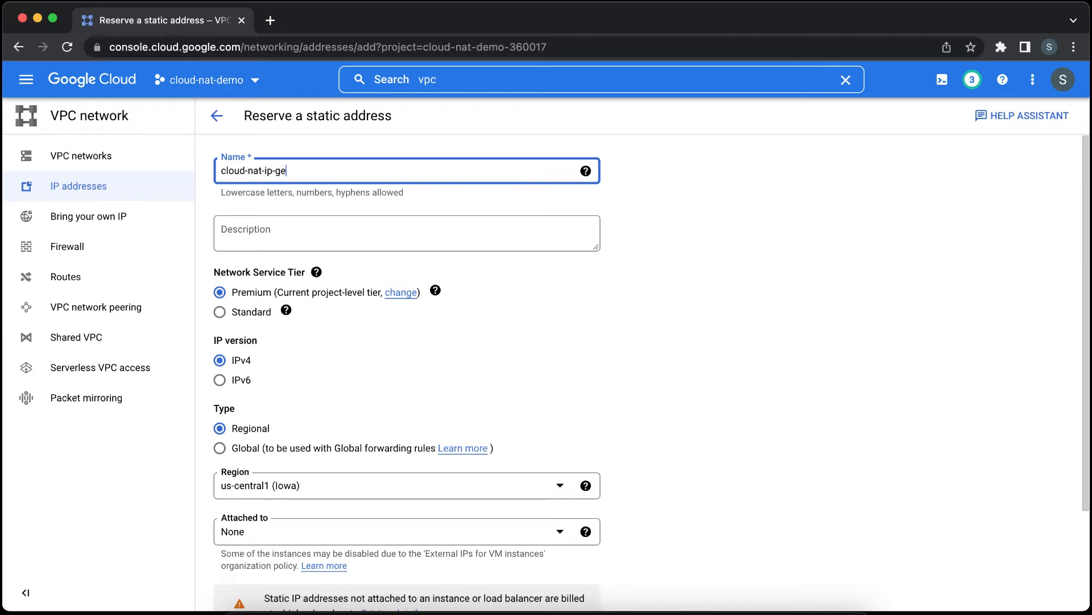
text(neric)
double_click(293, 171)
click(690, 331)
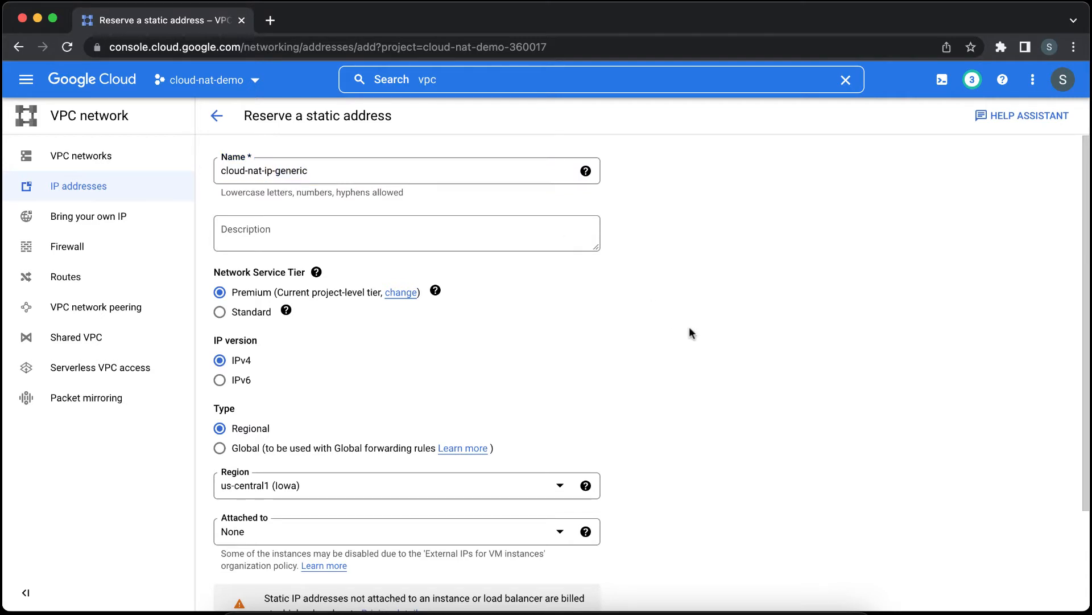
scroll(691, 332, down, 3)
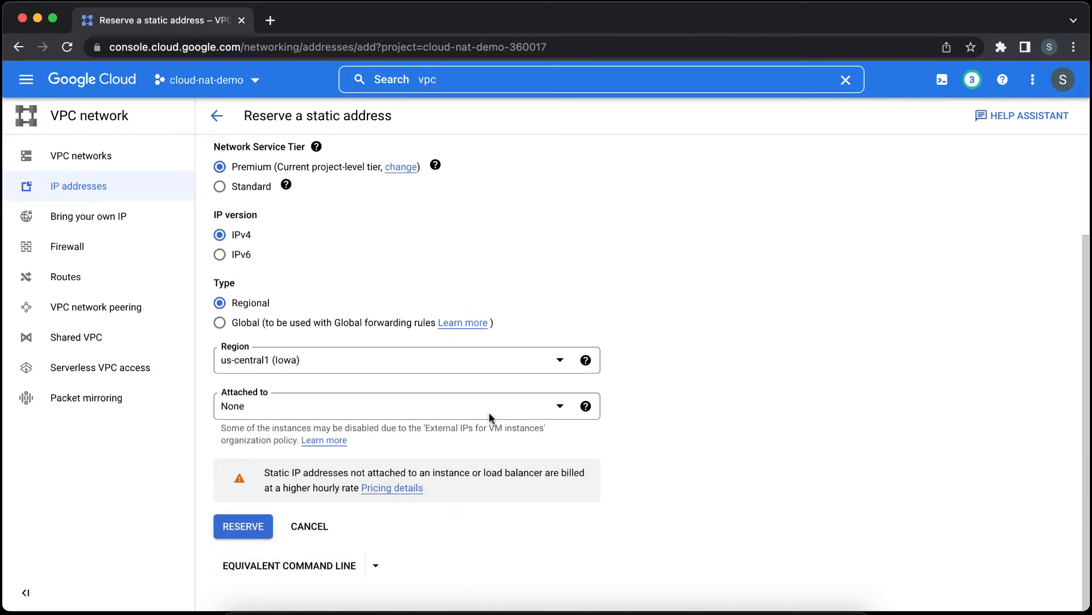
click(249, 527)
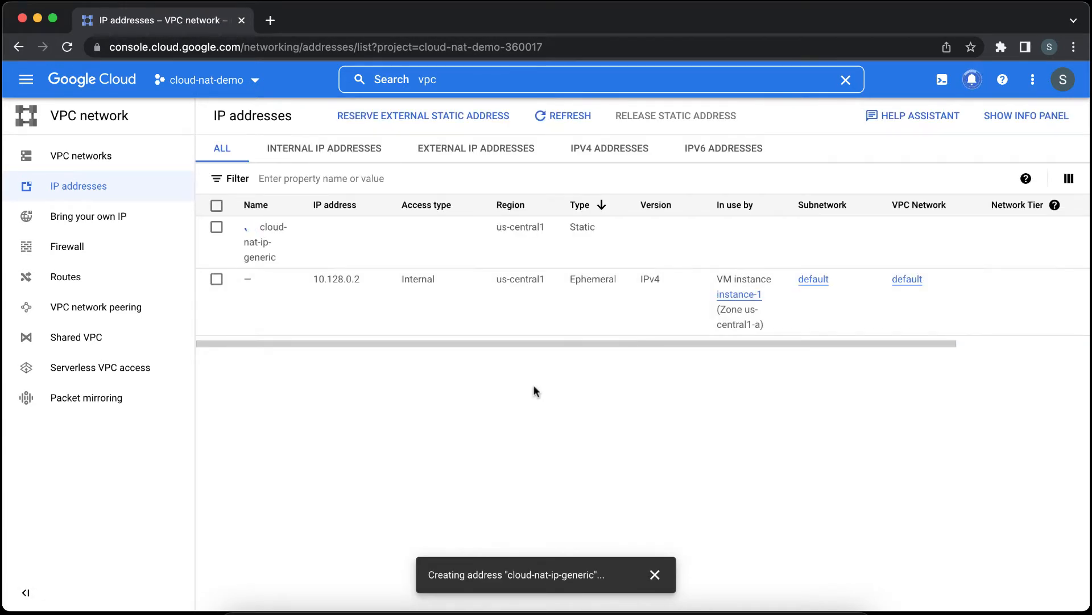
click(655, 575)
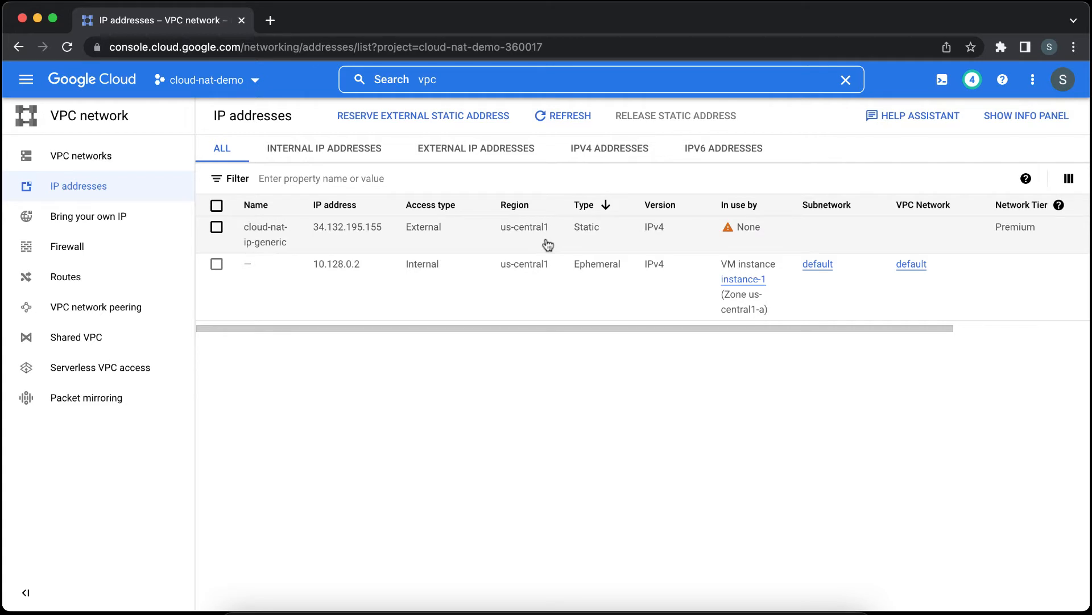
- Search for "cloud na", open the Cloud NAT page and start creating a gateway
click(488, 79)
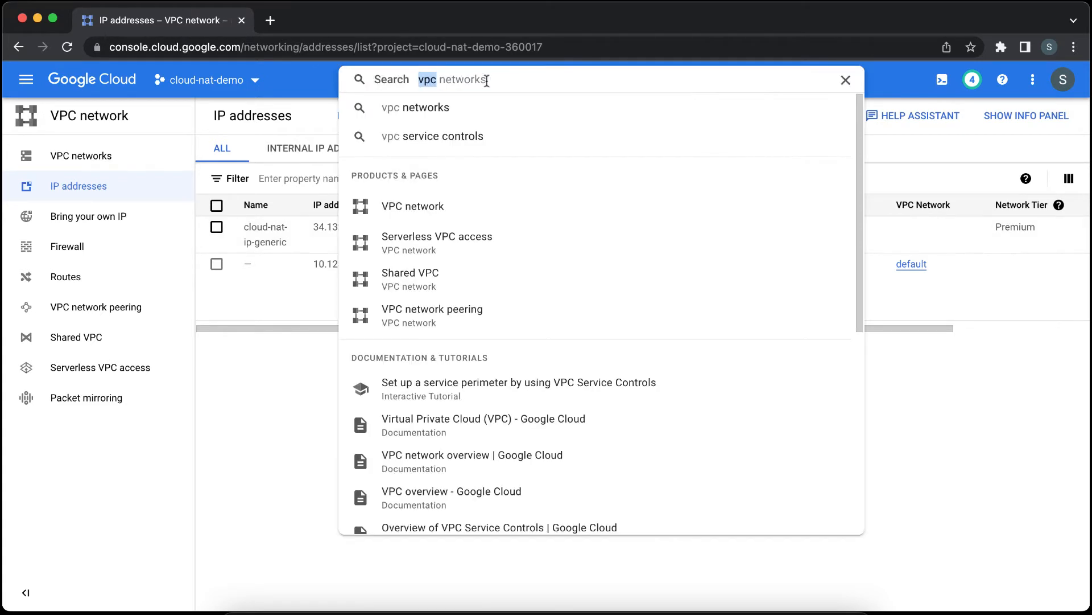
text(cloud na)
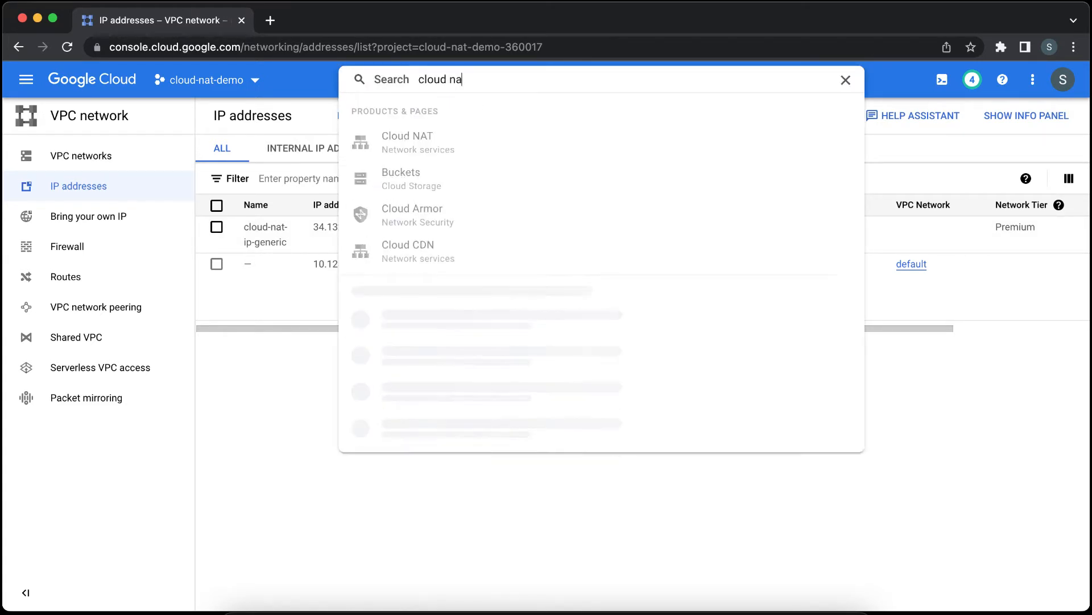
click(485, 143)
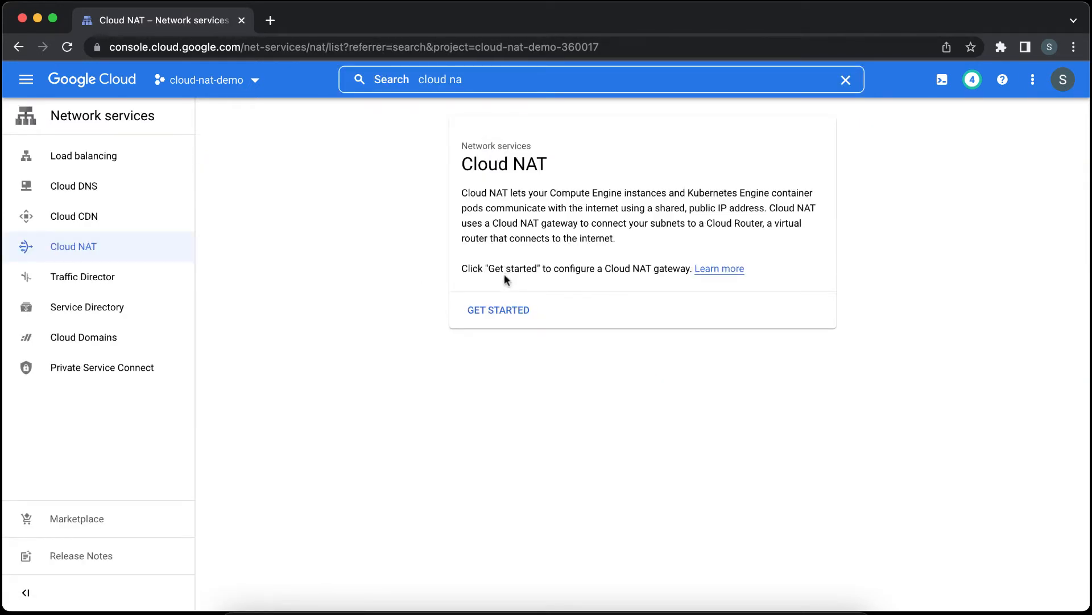
click(497, 312)
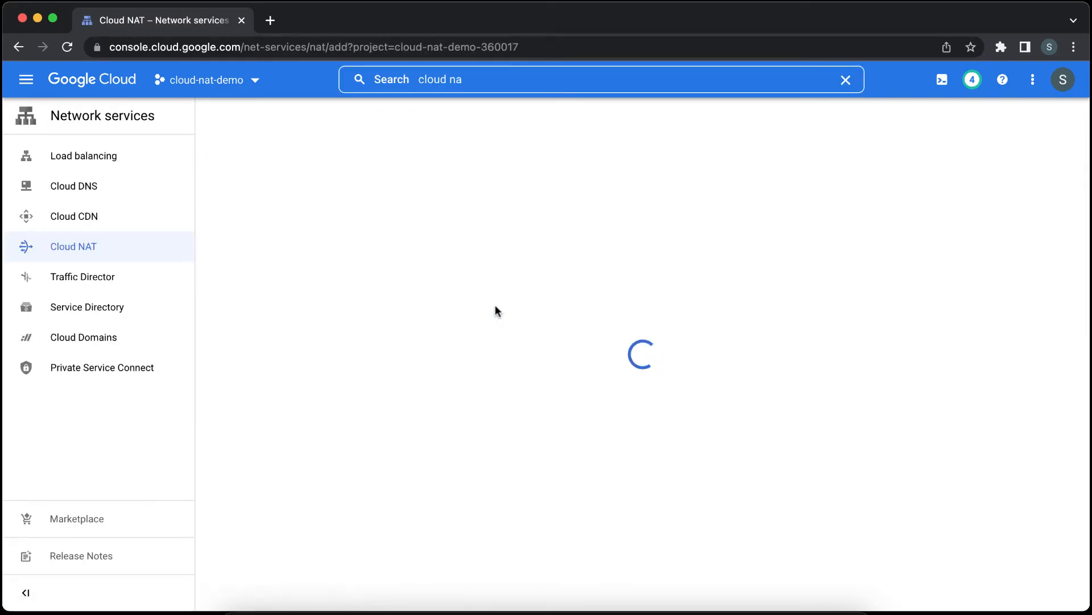
- Name the gateway my-awesome-cloud-nat-gw and assign it to the default network in region us-central1 (Iowa)
click(486, 282)
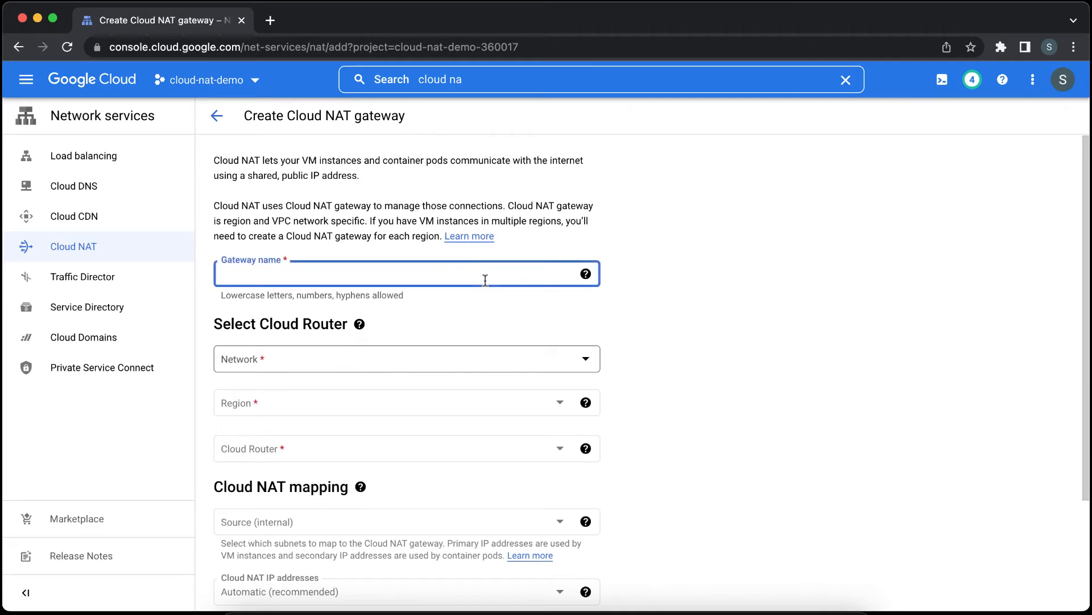
text(my-awe)
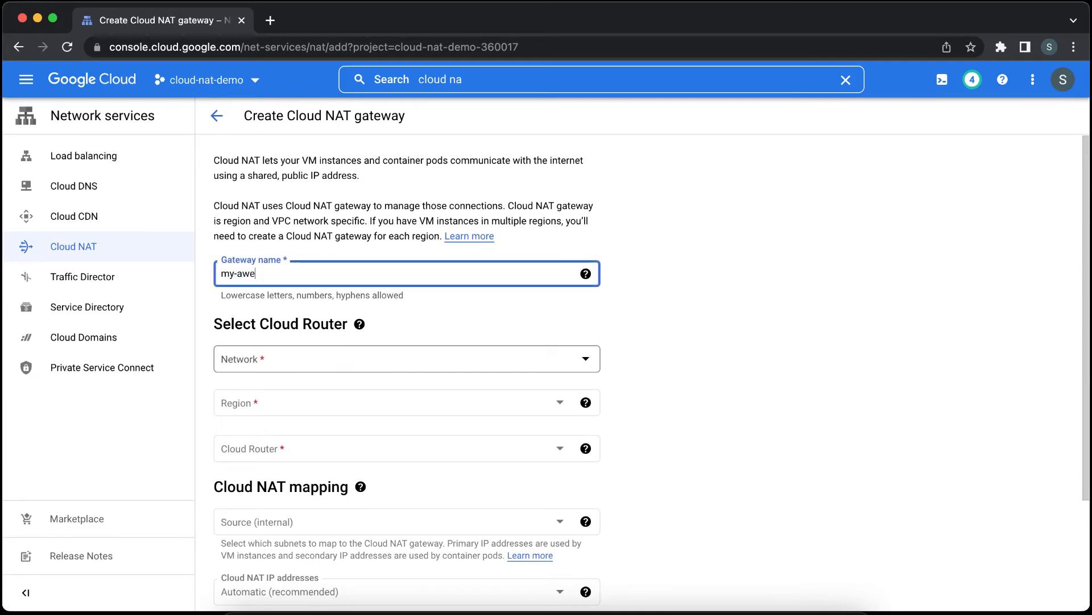
text(some-cloud-)
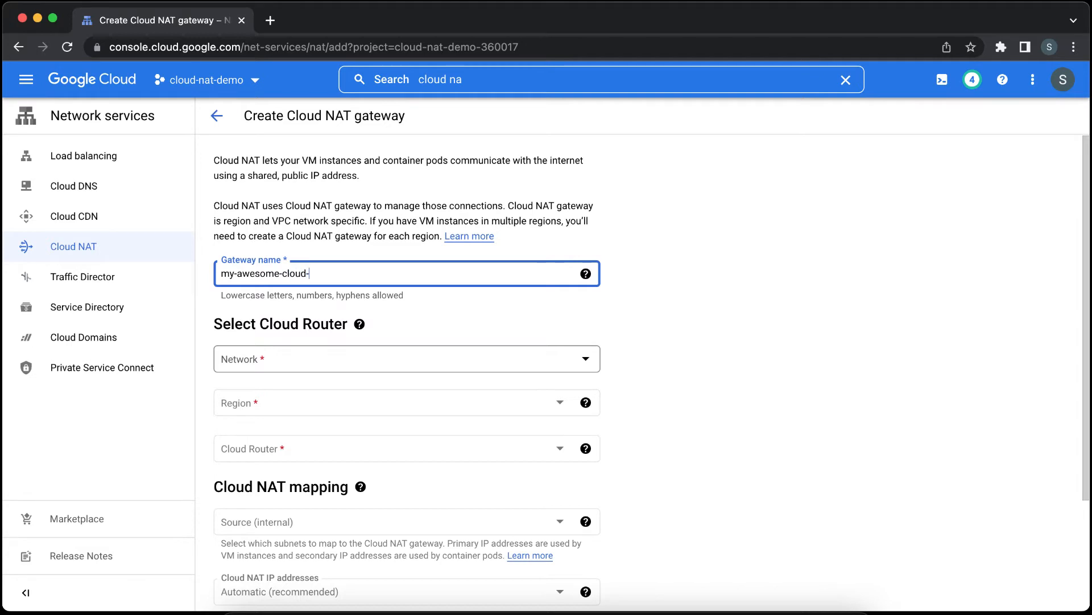
text(nat-gw)
click(484, 356)
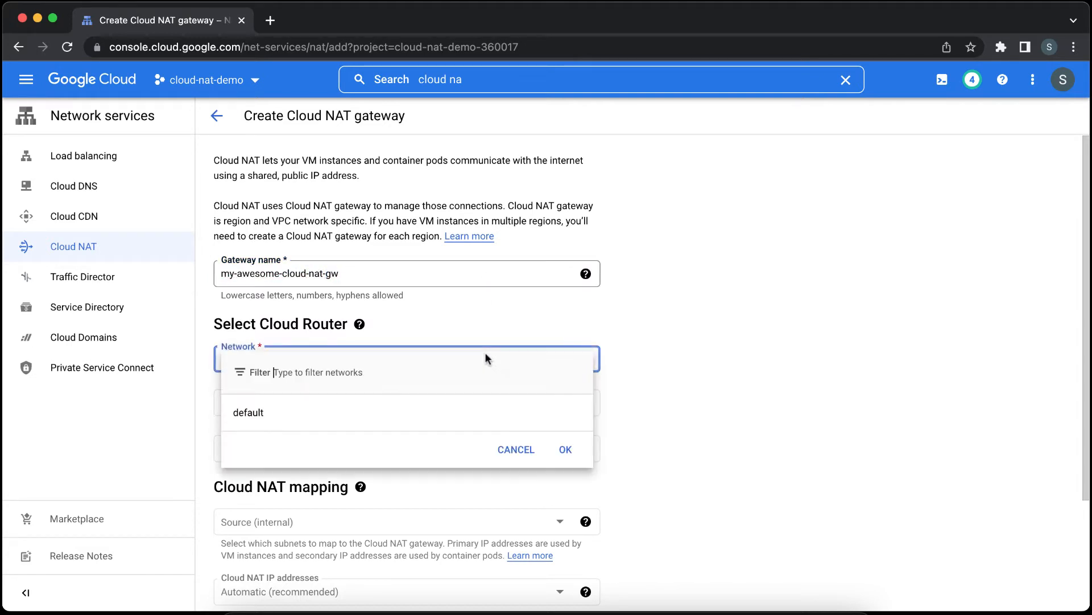
click(438, 410)
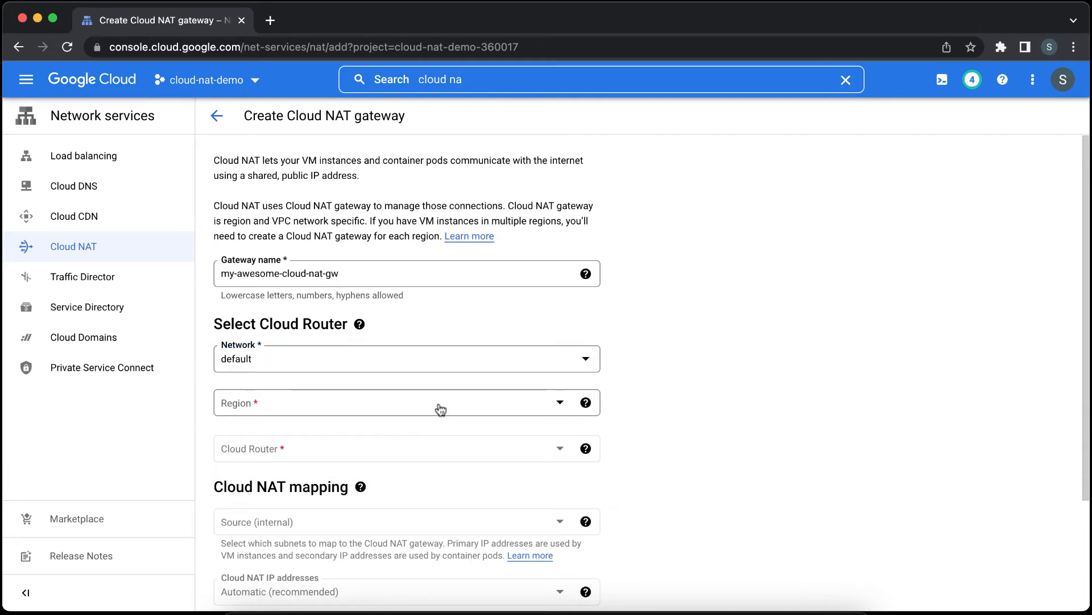
click(441, 408)
click(363, 532)
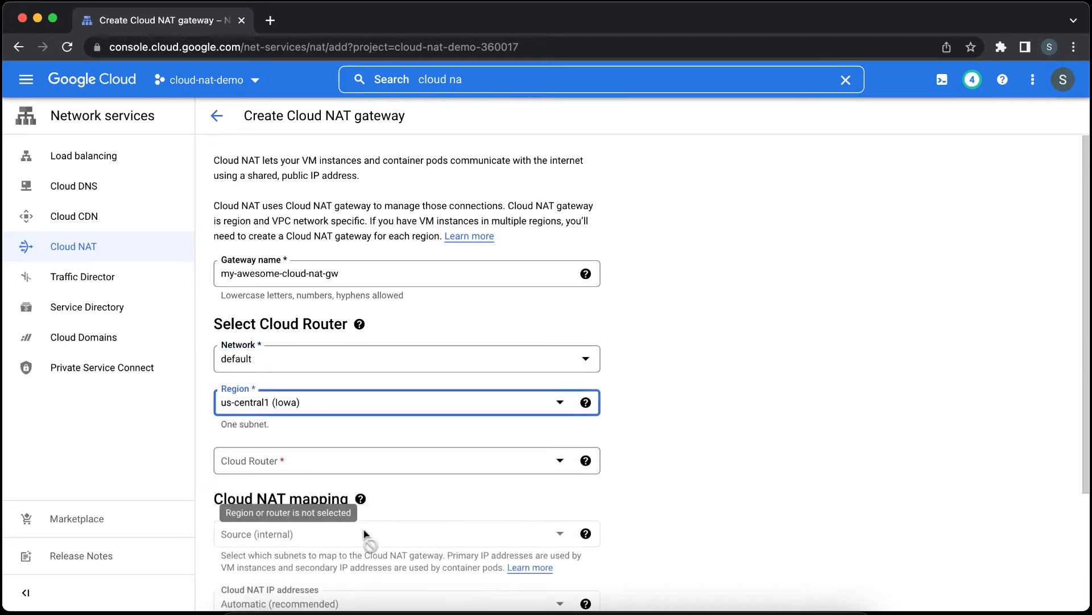
- Create a new Cloud Router named my-awesome-cloud-router for the gateway
scroll(641, 434, down, 2)
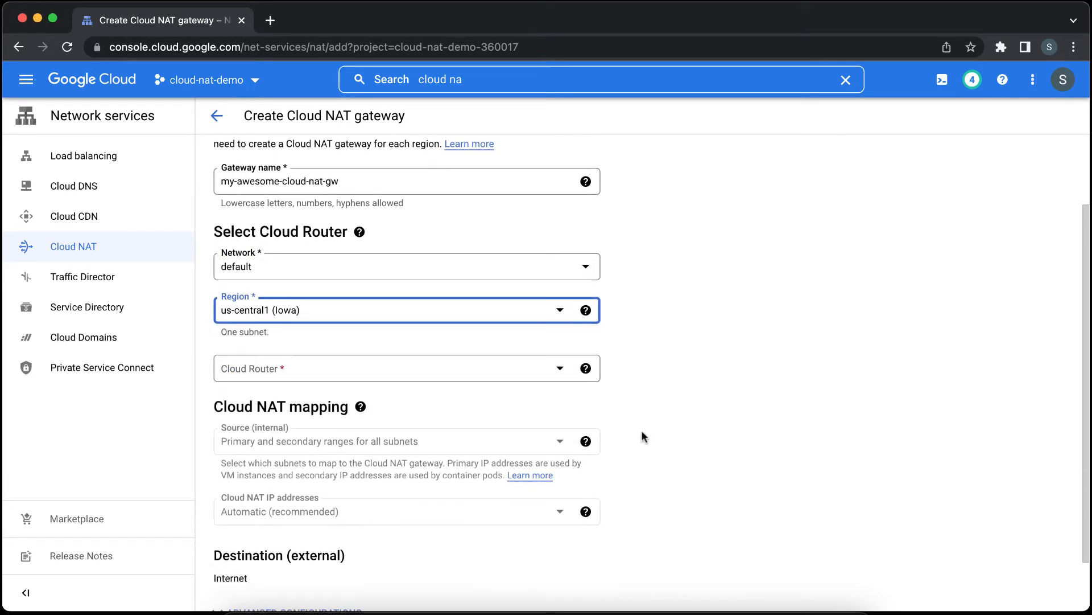
click(561, 364)
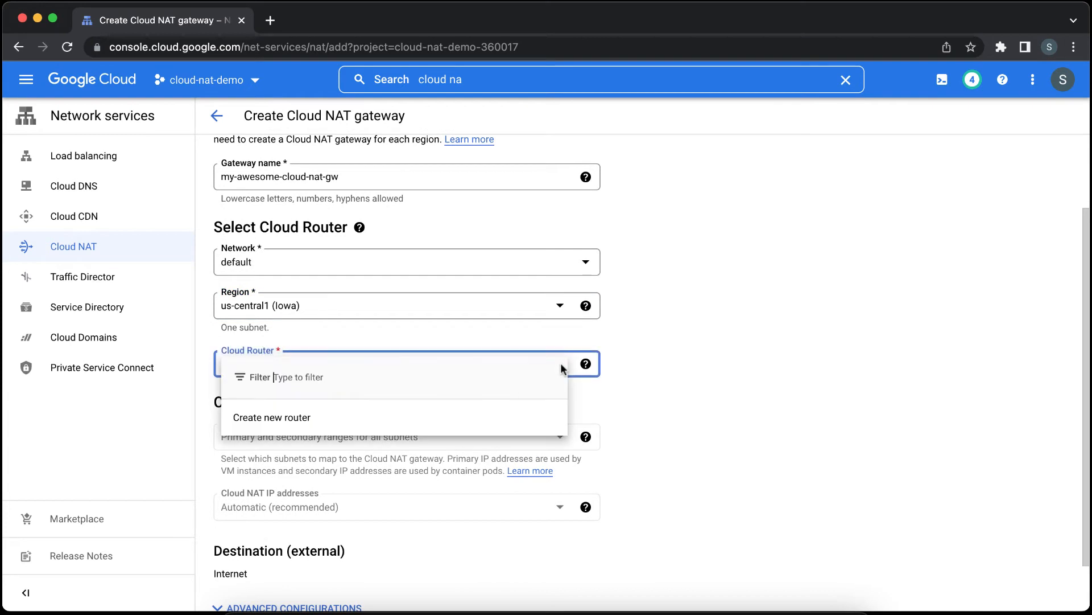
click(456, 420)
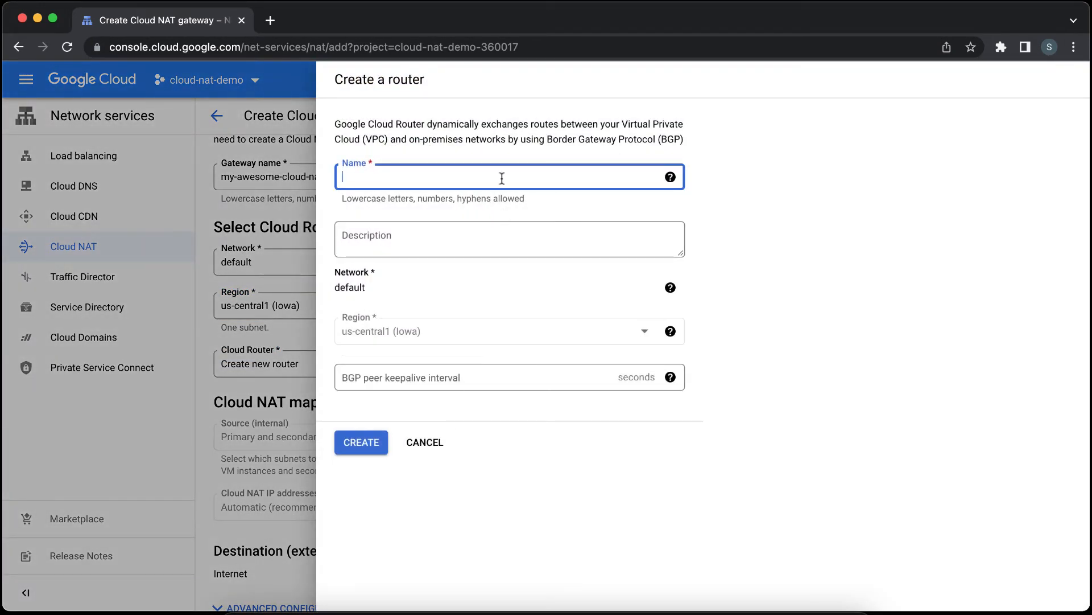
text(my-awesome-cloud-router)
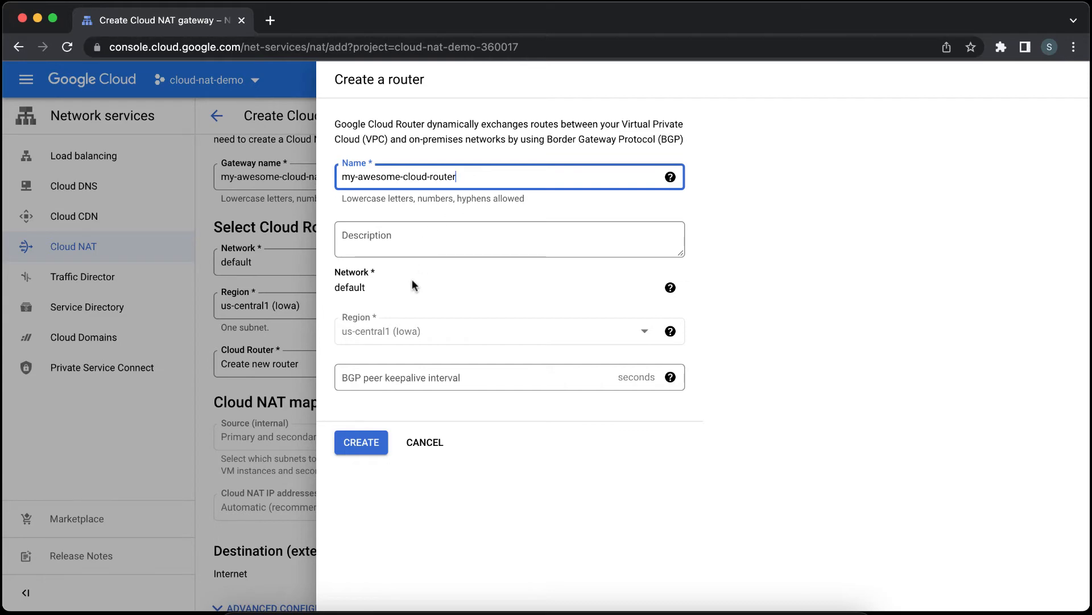
click(364, 448)
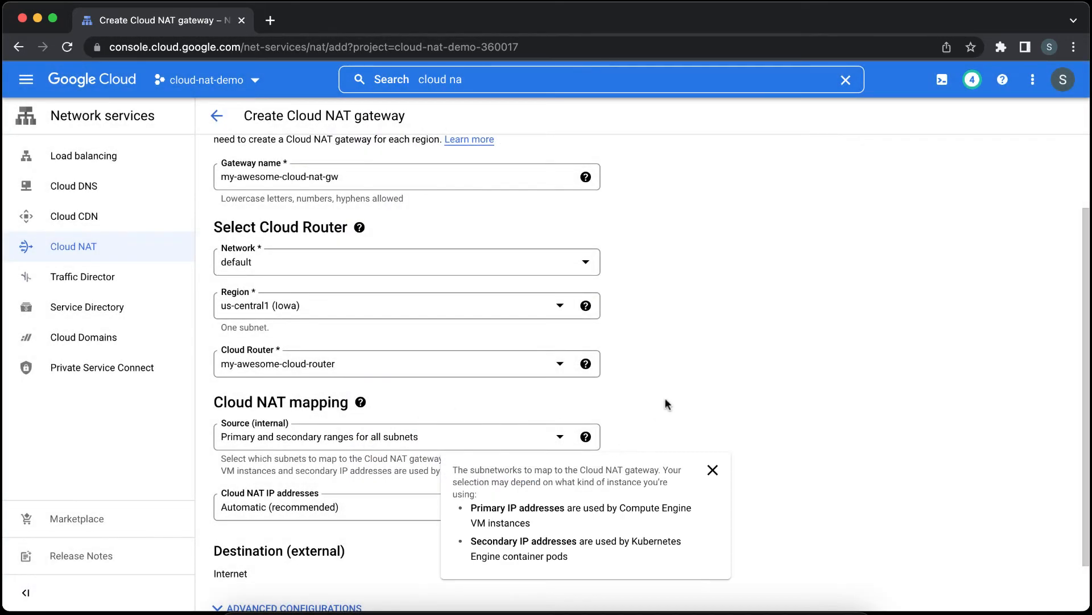
- Set the Cloud NAT IP addresses to Manual and choose cloud-nat-ip-generic as IP address 1
scroll(666, 397, down, 2)
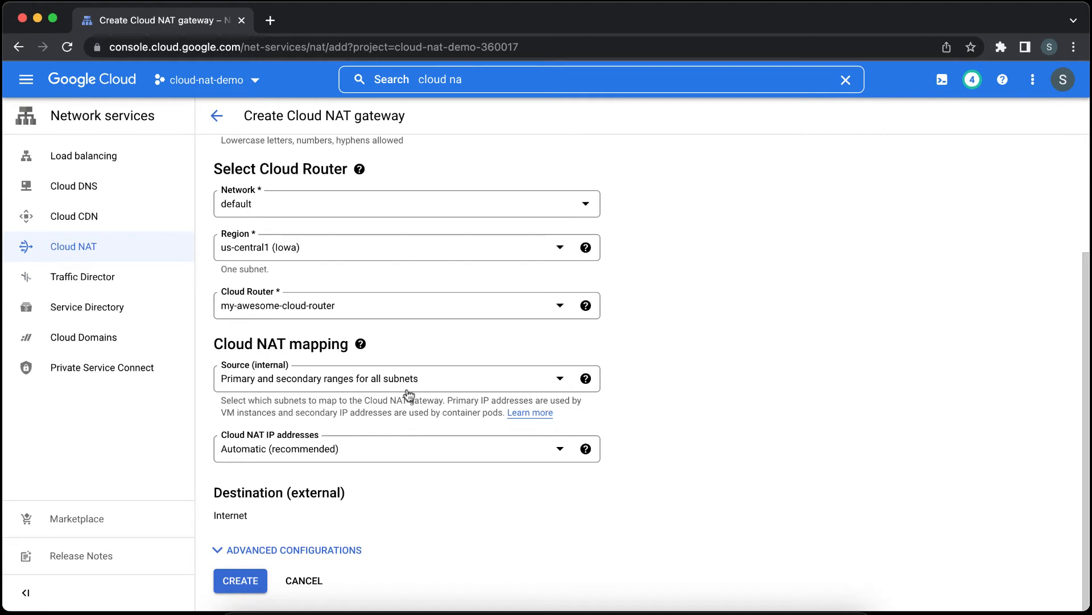
click(414, 458)
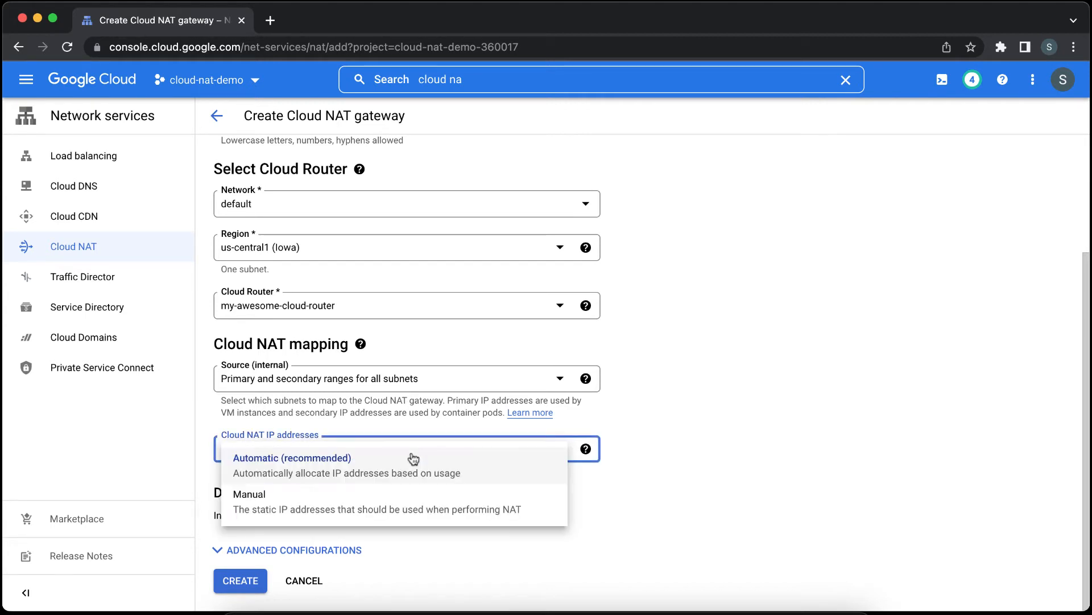
click(397, 499)
scroll(396, 498, down, 3)
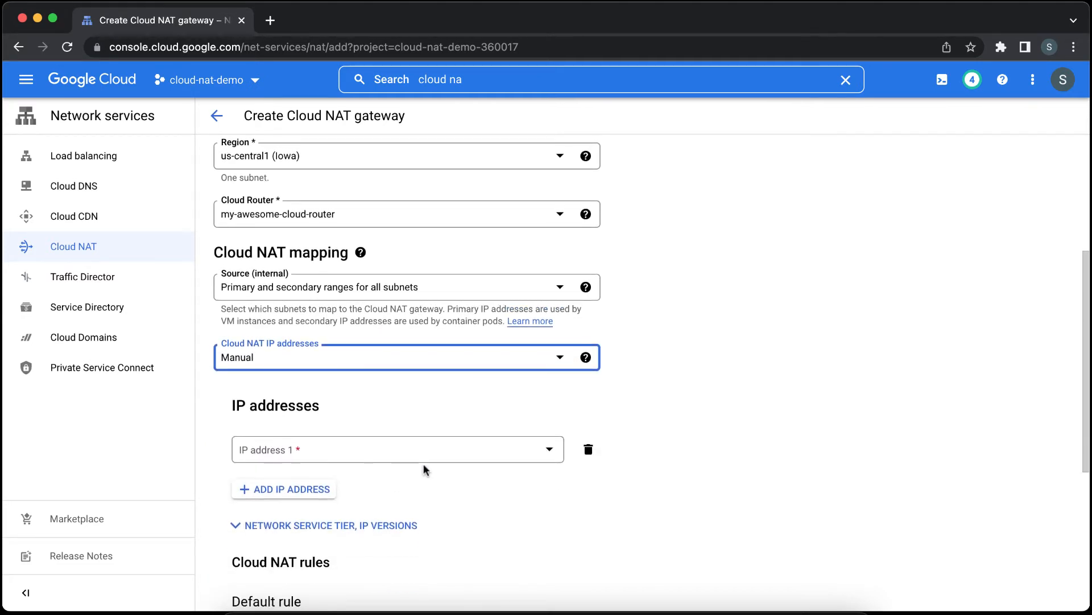
click(432, 458)
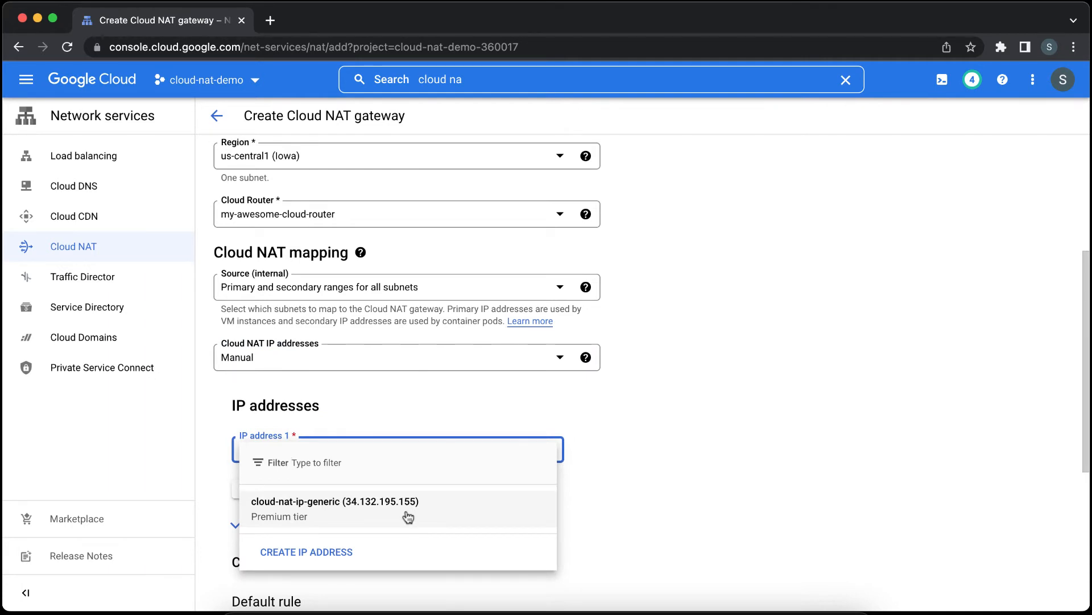
click(408, 516)
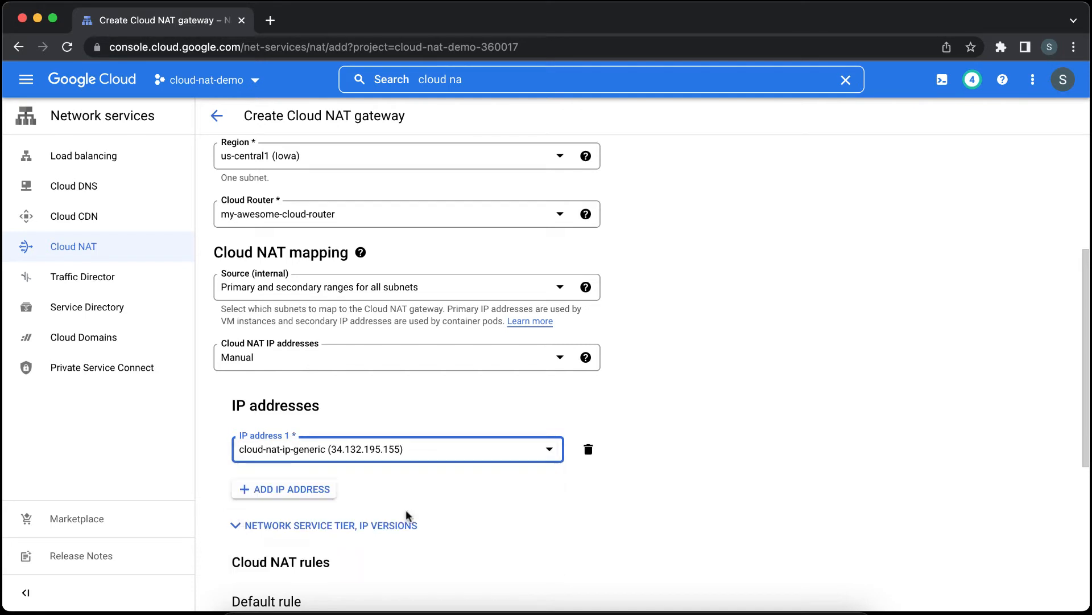
- Review the default Cloud NAT rule's destination range, NAT IP and rule number, and create the gateway
scroll(612, 497, down, 5)
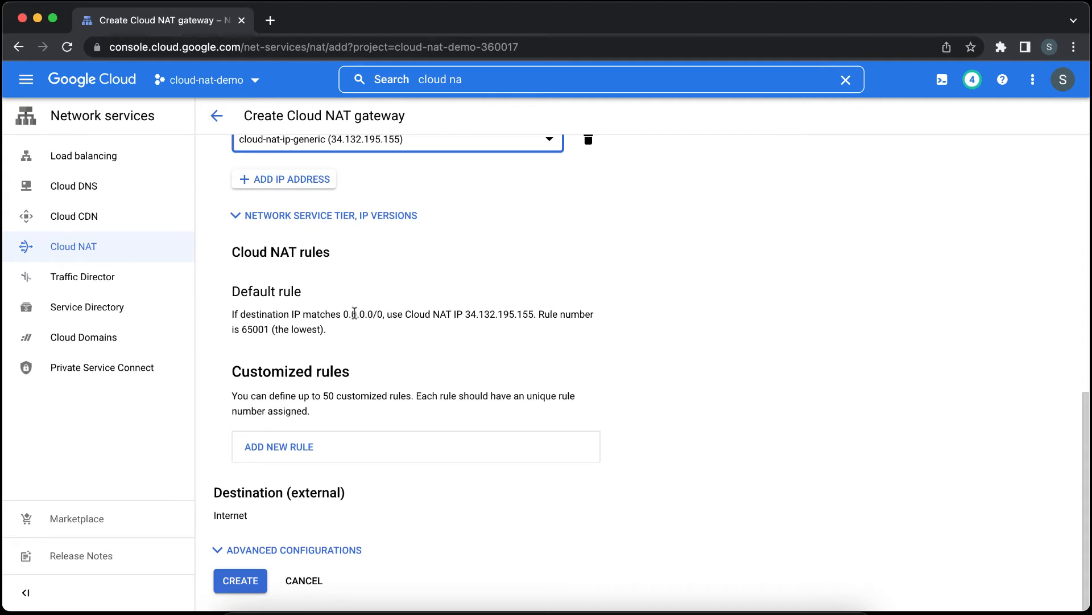
drag(355, 313, 371, 312)
click(375, 312)
click(370, 312)
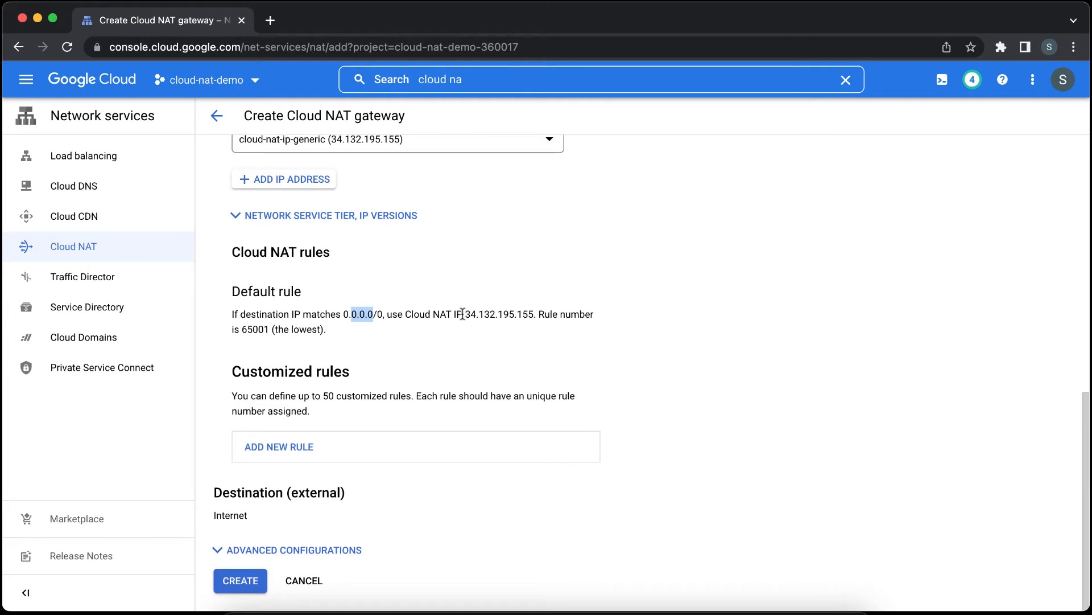
drag(465, 313, 534, 313)
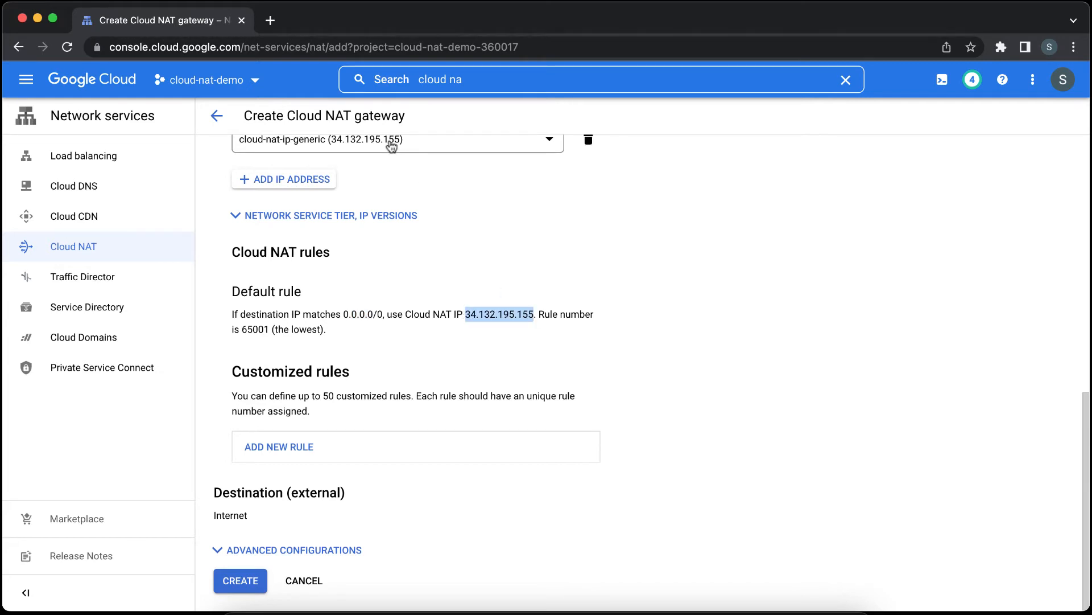
click(558, 354)
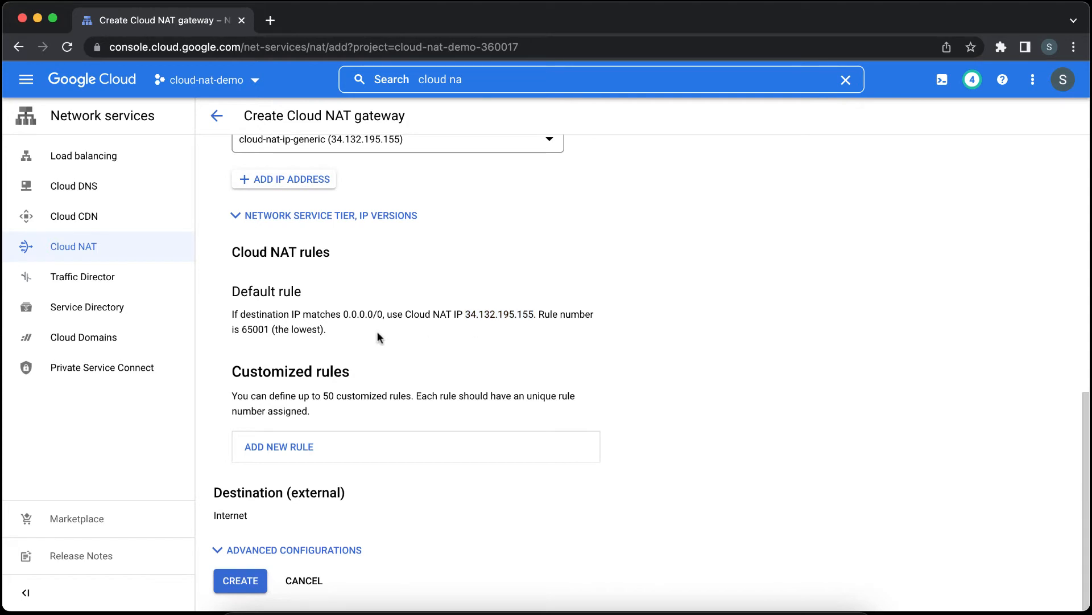
double_click(259, 329)
click(449, 396)
click(249, 586)
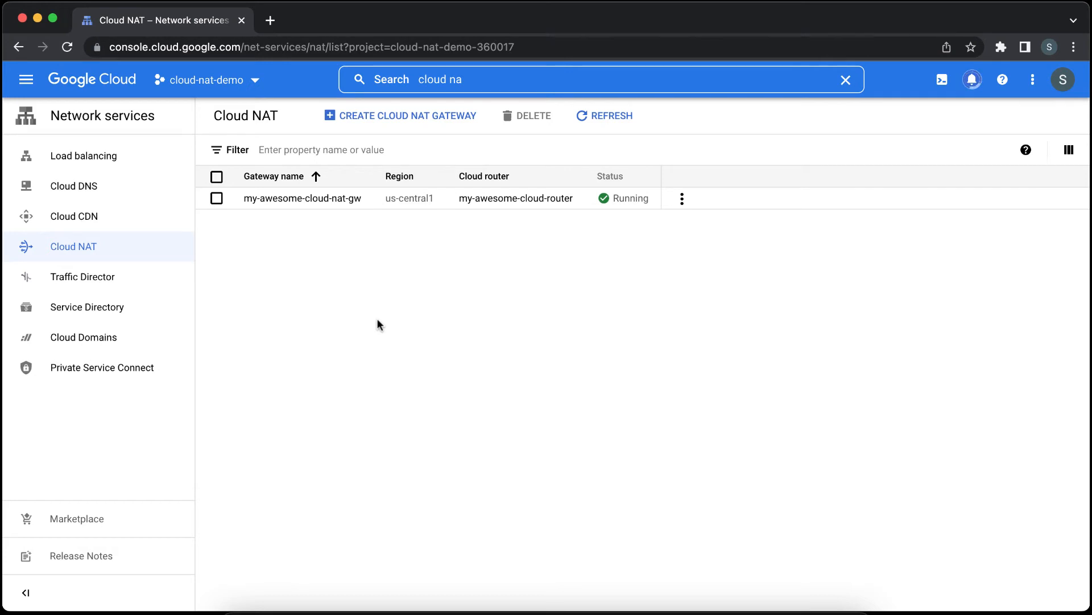
- Open Compute Engine in a new browser tab and start an SSH session to instance-1
click(497, 80)
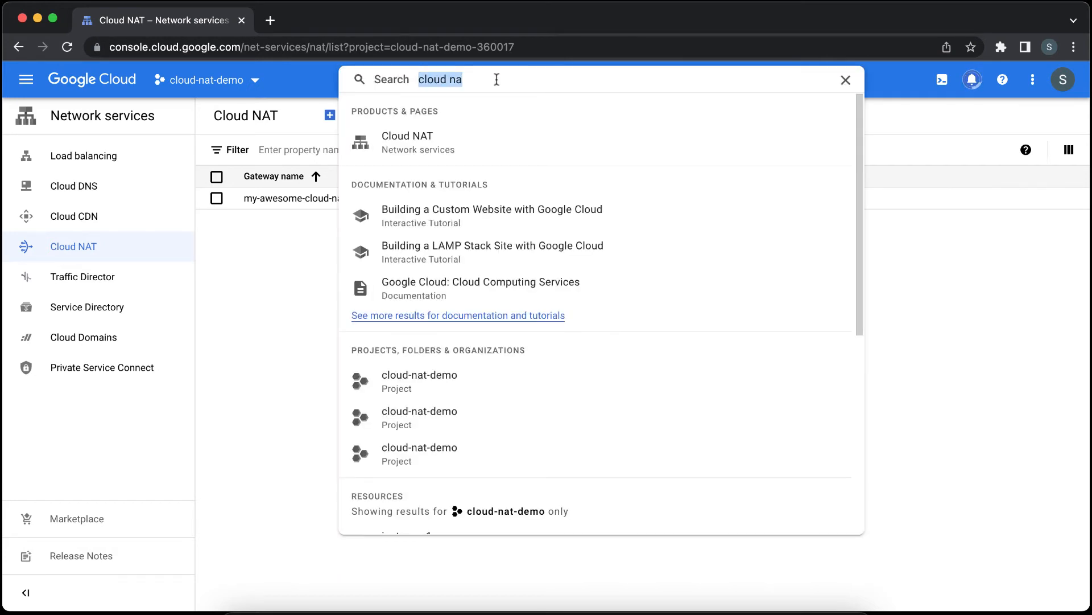
key(BackSpace)
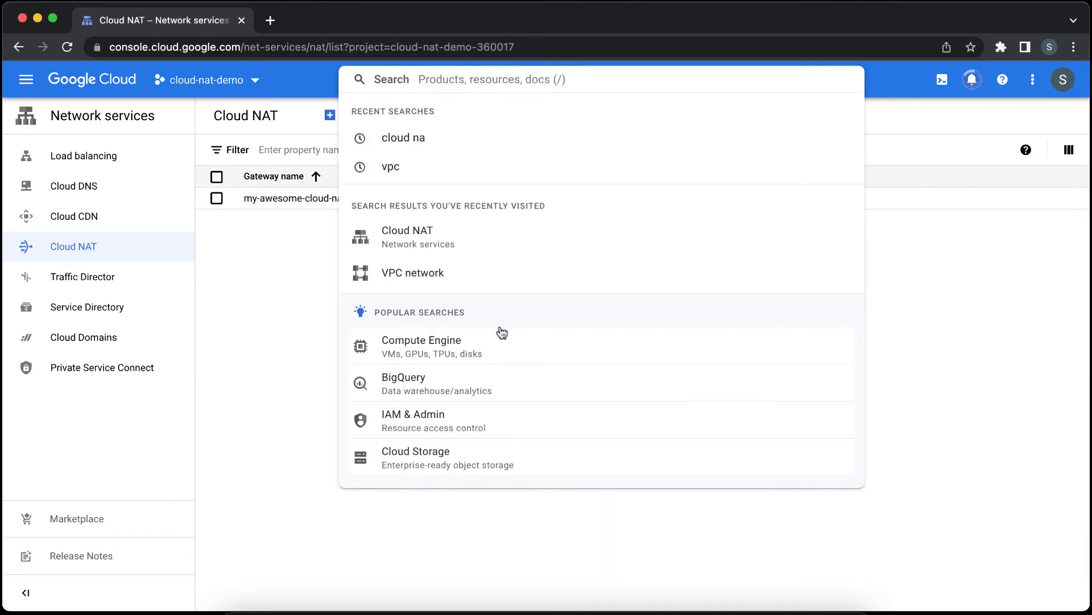
right_click(494, 345)
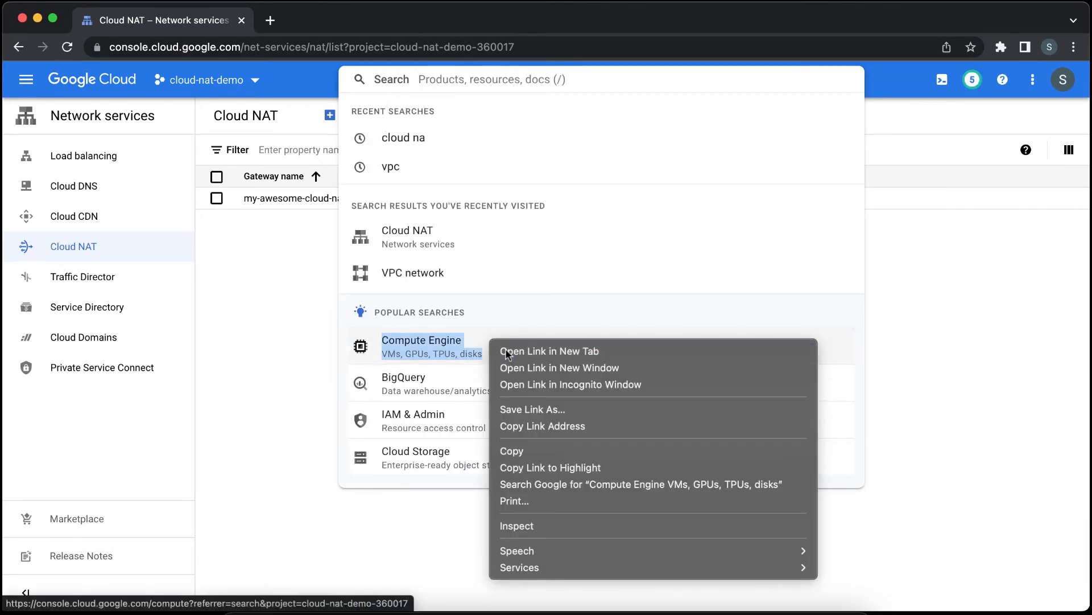
click(501, 351)
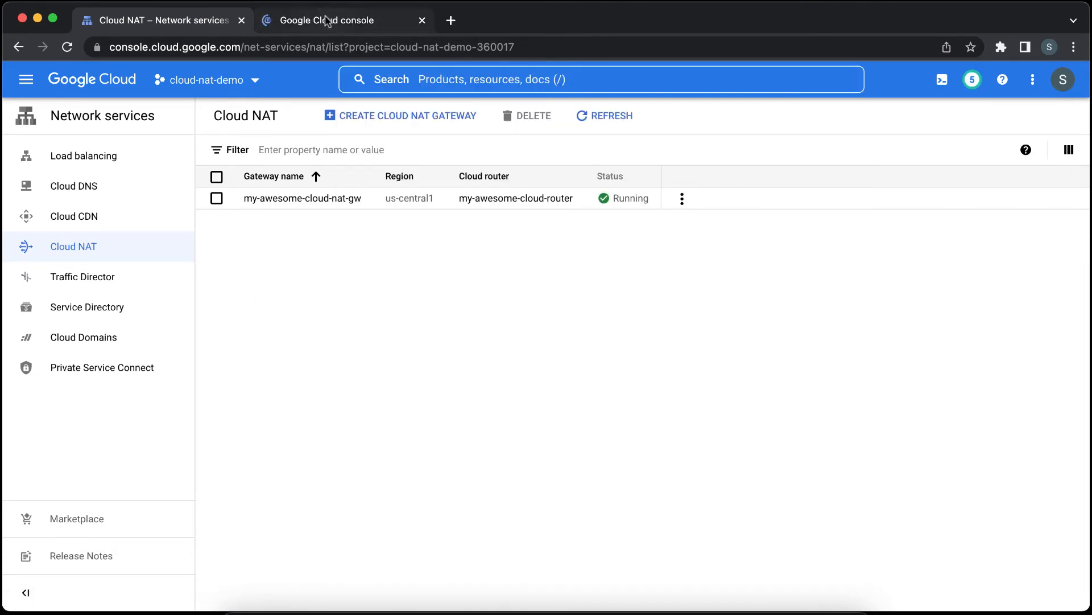
click(328, 21)
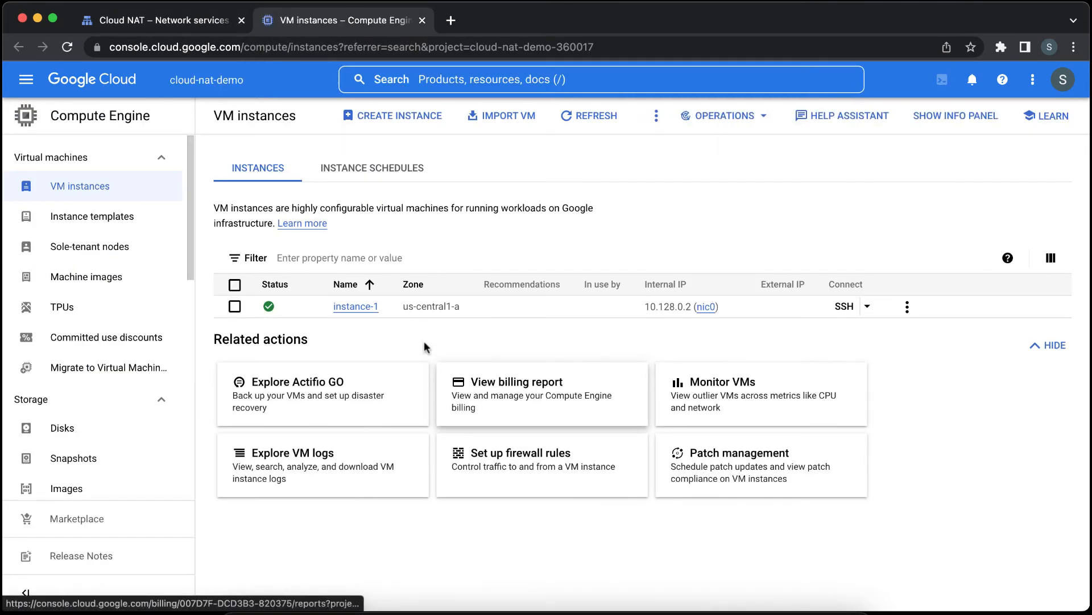
click(844, 308)
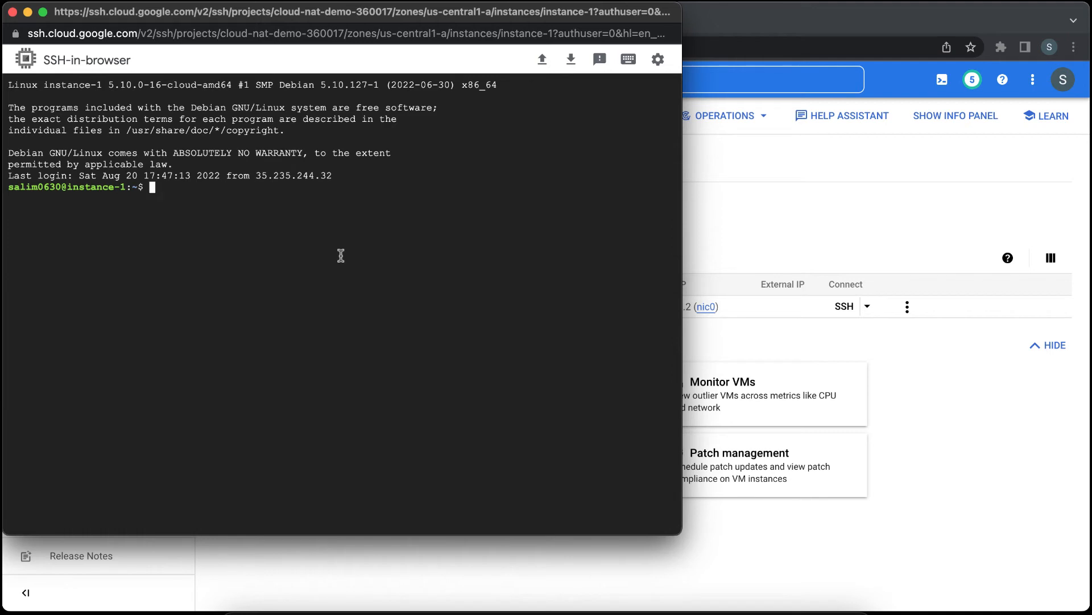
- Clear the SSH terminal and run sudo apt-get update -y to test the VM's internet access
text(clear)
key(Return)
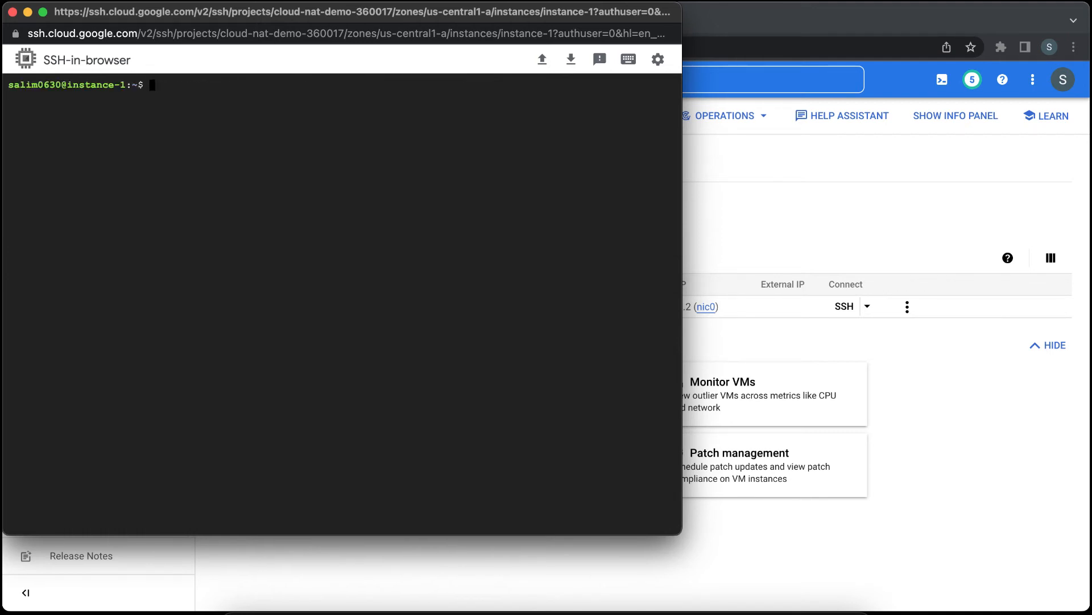
text(sudo apt-get upadate -y)
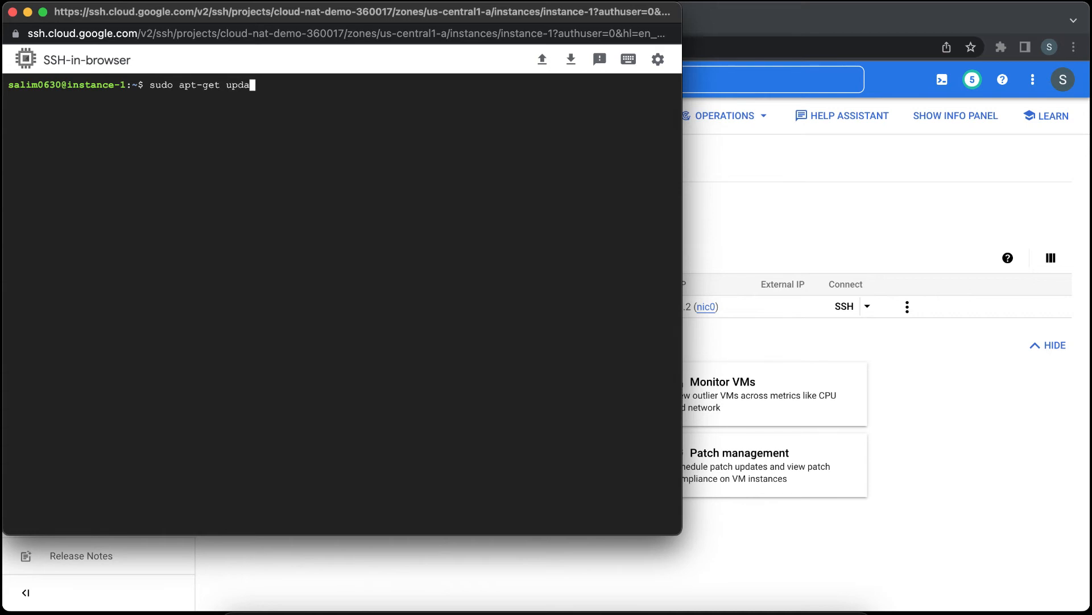
key(Return)
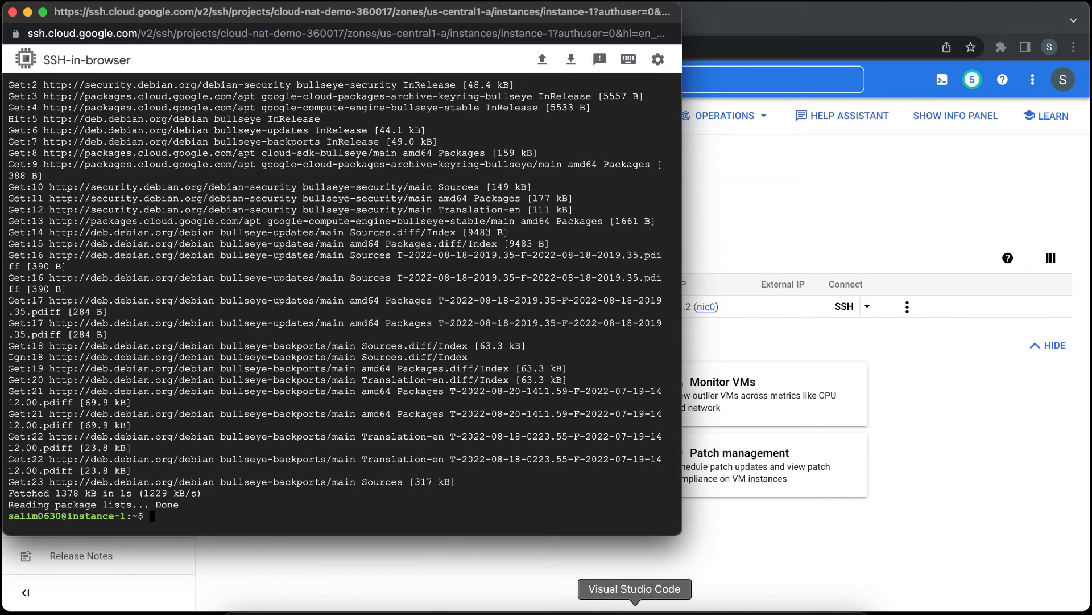
- Copy the command curl ifconfig.co/ from readme.txt in Visual Studio Code and run it in the instance-1 SSH session
click(635, 611)
click(537, 225)
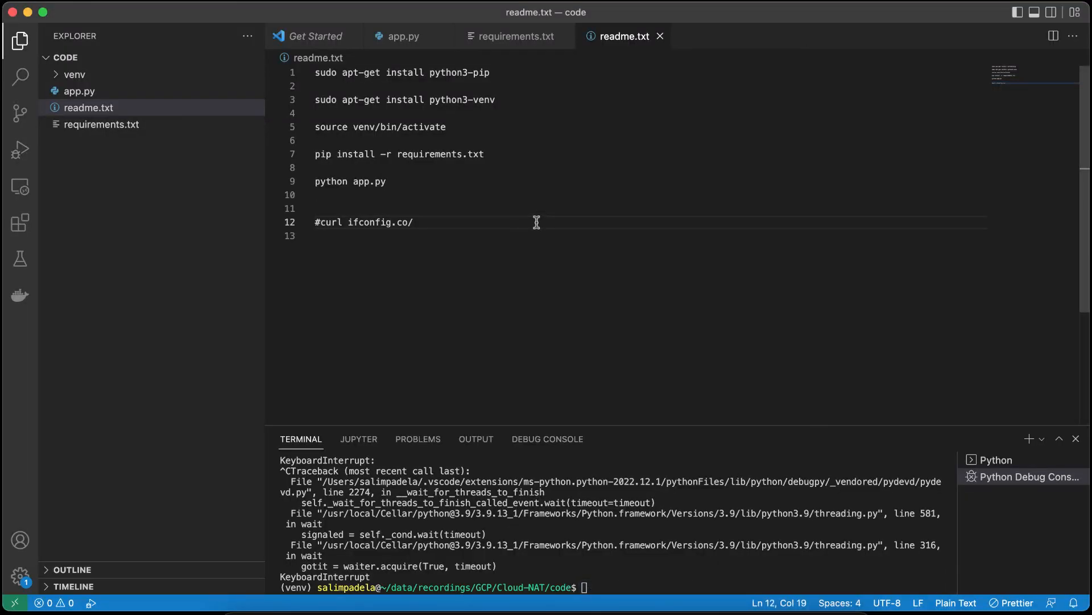
drag(537, 224, 320, 222)
key(super+c)
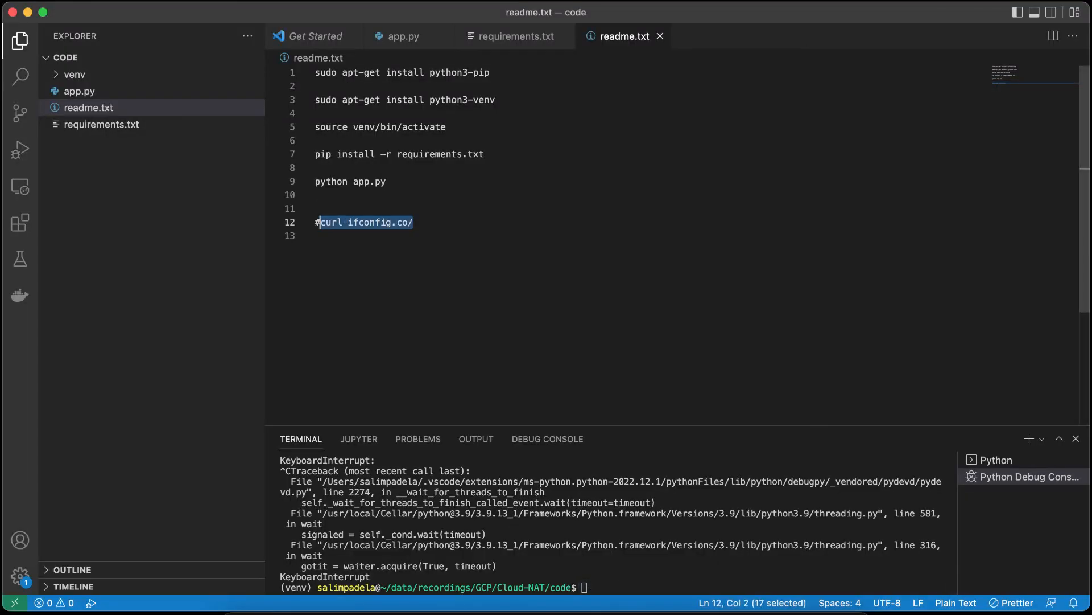
key(super+Tab)
key(super+v)
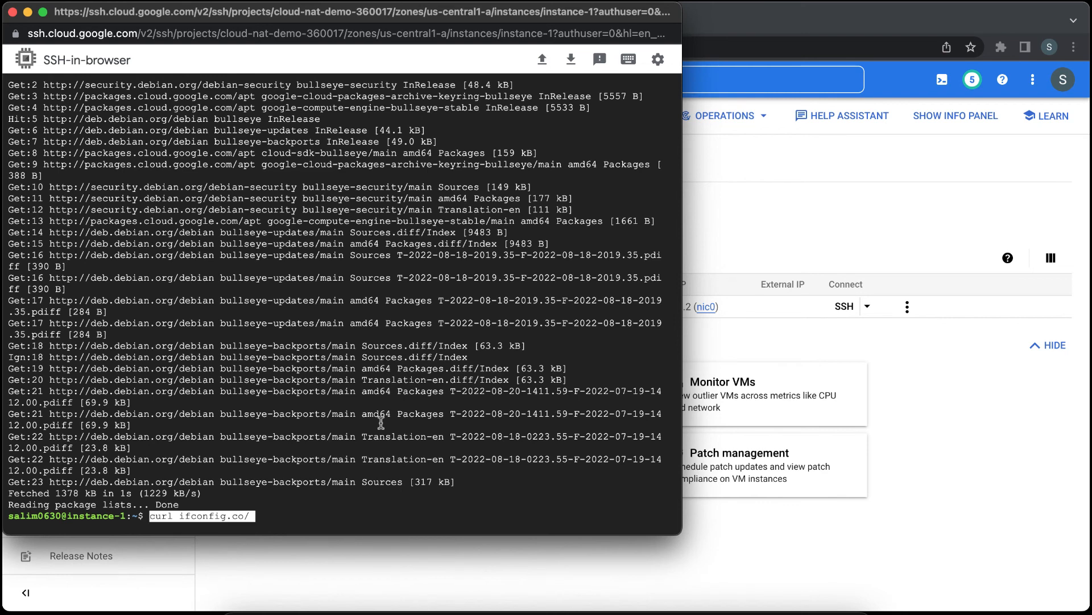
key(Return)
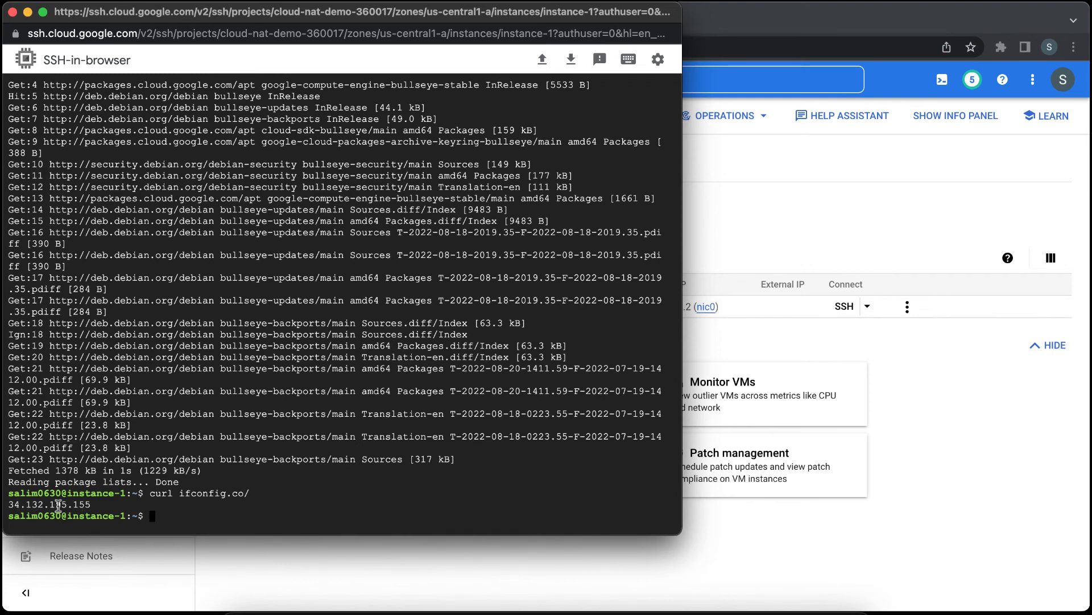
- Check the Cloud NAT IP address in the my-awesome-cloud-nat-gw details against the curl output in the SSH session
click(646, 565)
click(169, 23)
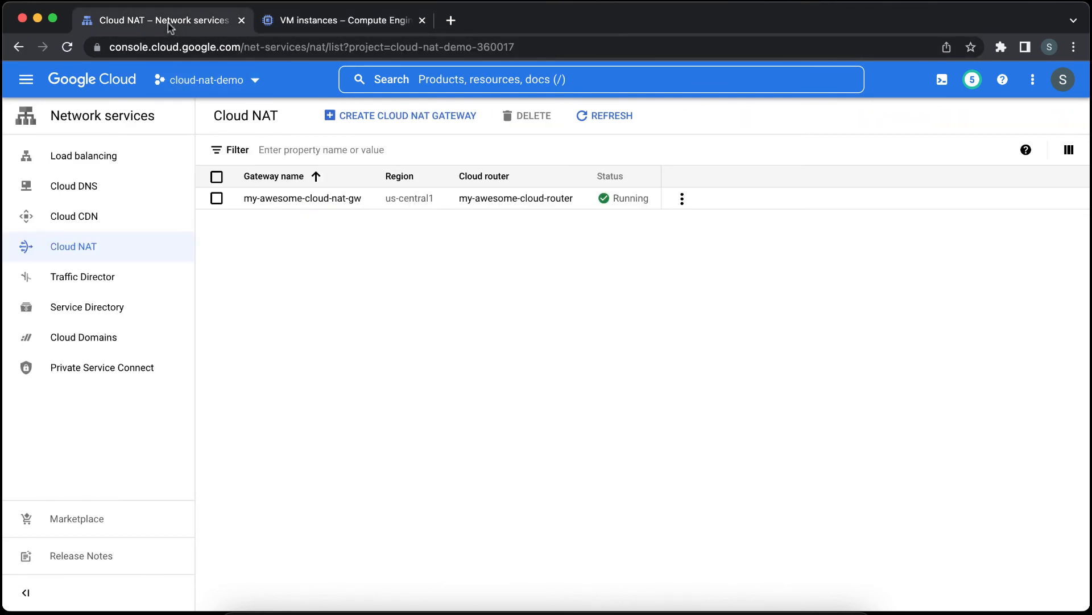
click(273, 199)
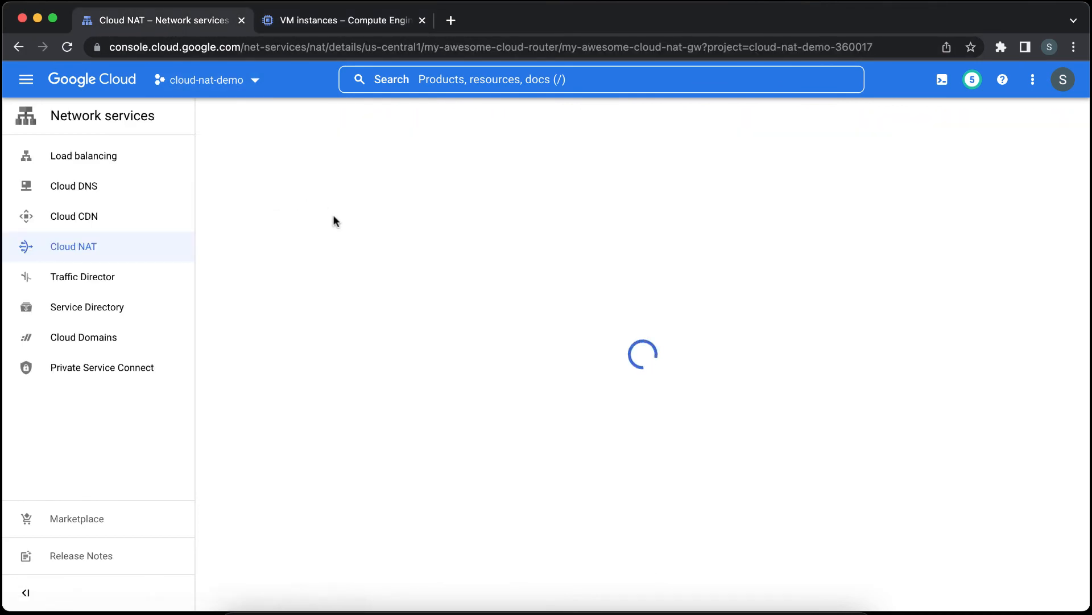
scroll(554, 345, down, 3)
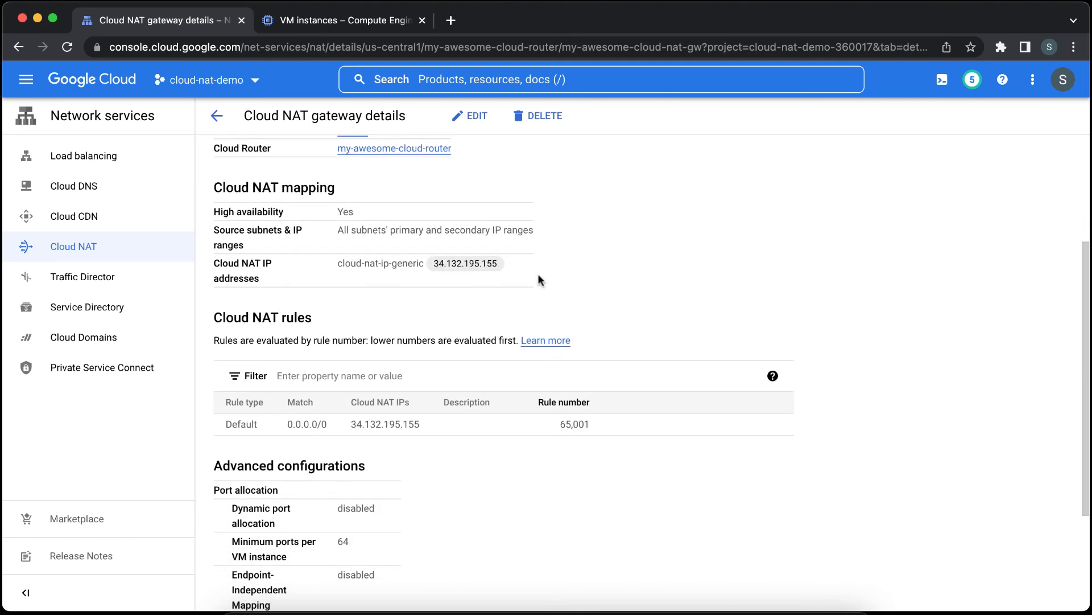
key(super+grave)
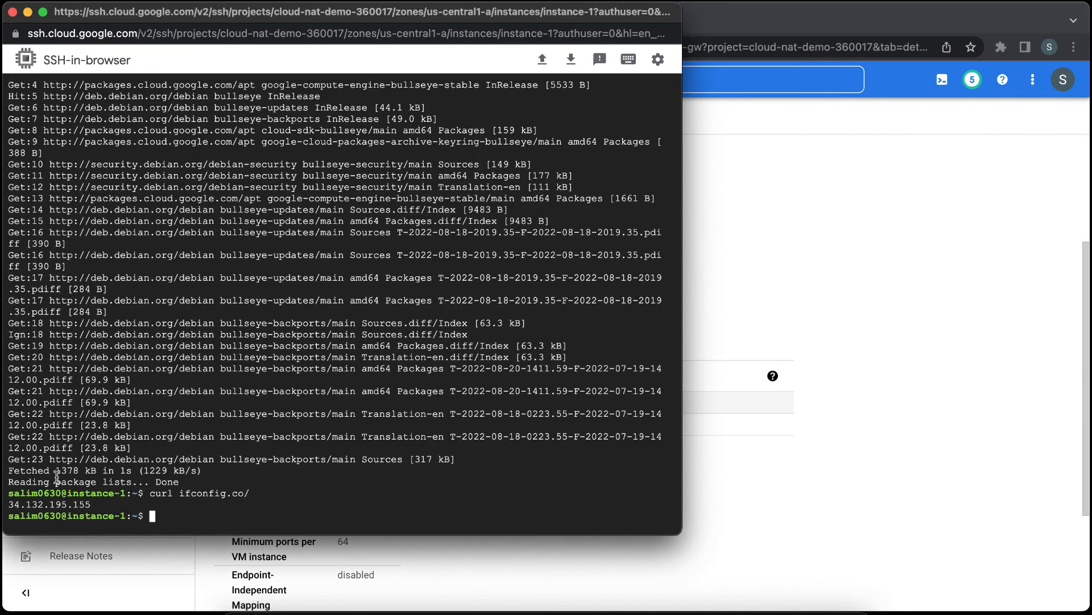